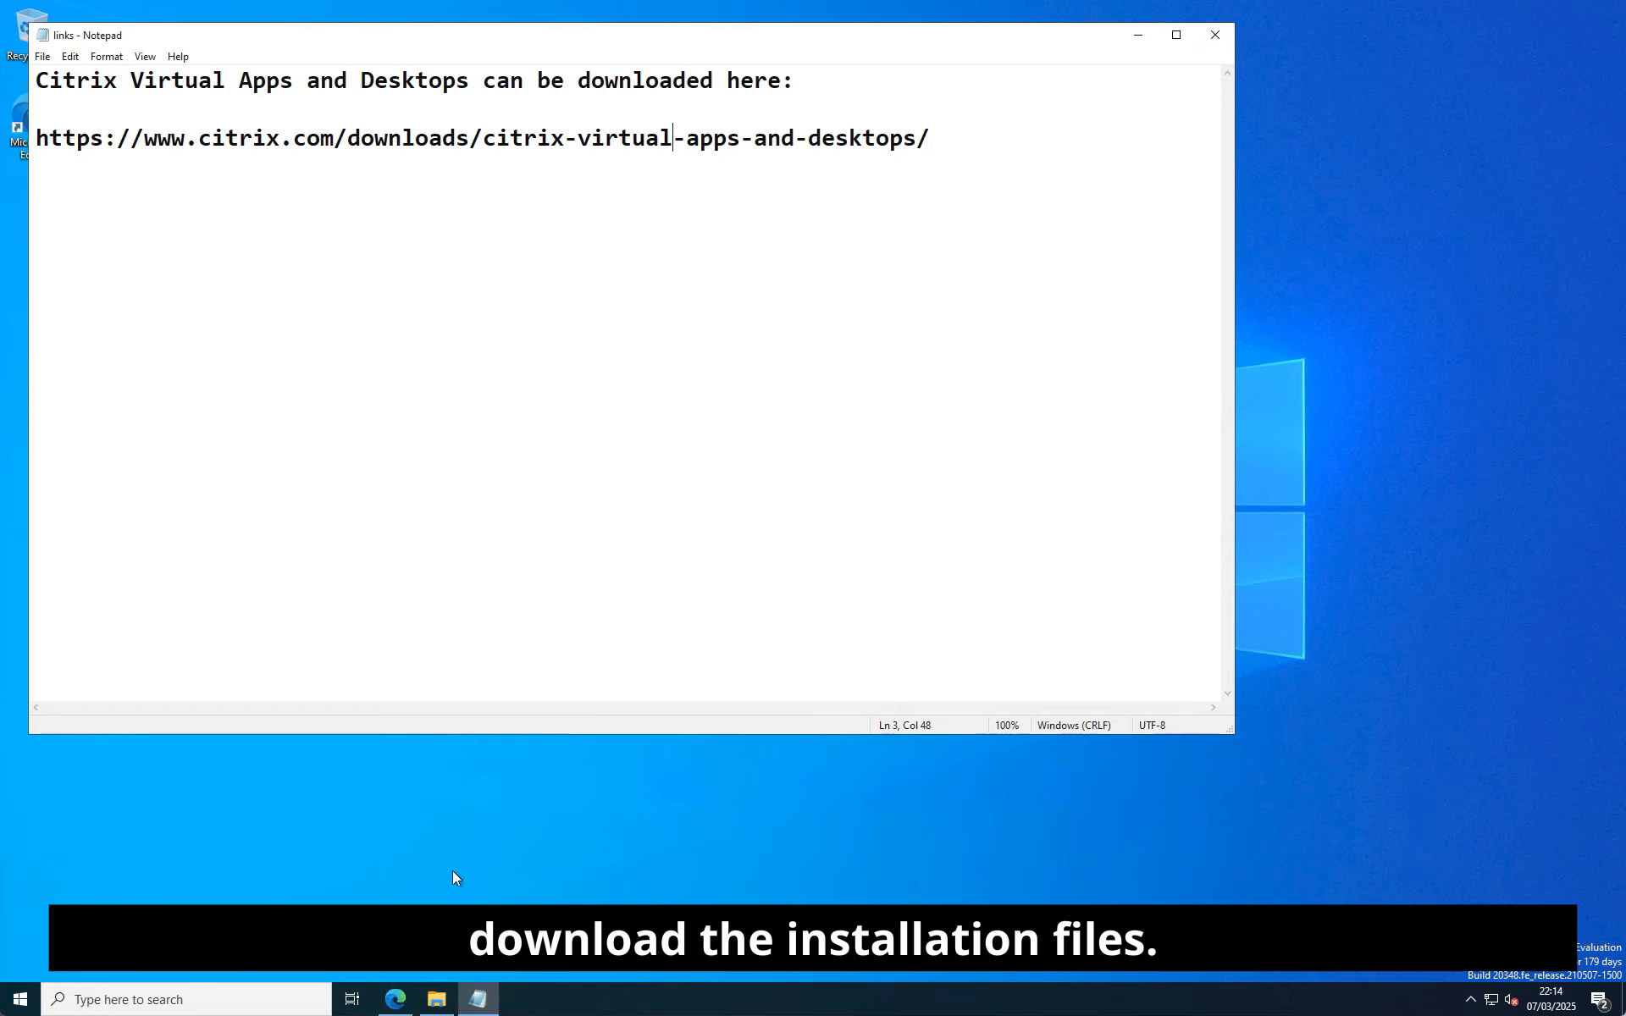
Switch to Edge, review the available versions, and open the Product ISO section for Citrix Virtual Apps and Desktops 7 2411, All Editions.
{"action": "left_click", "coordinate": [396, 999]}
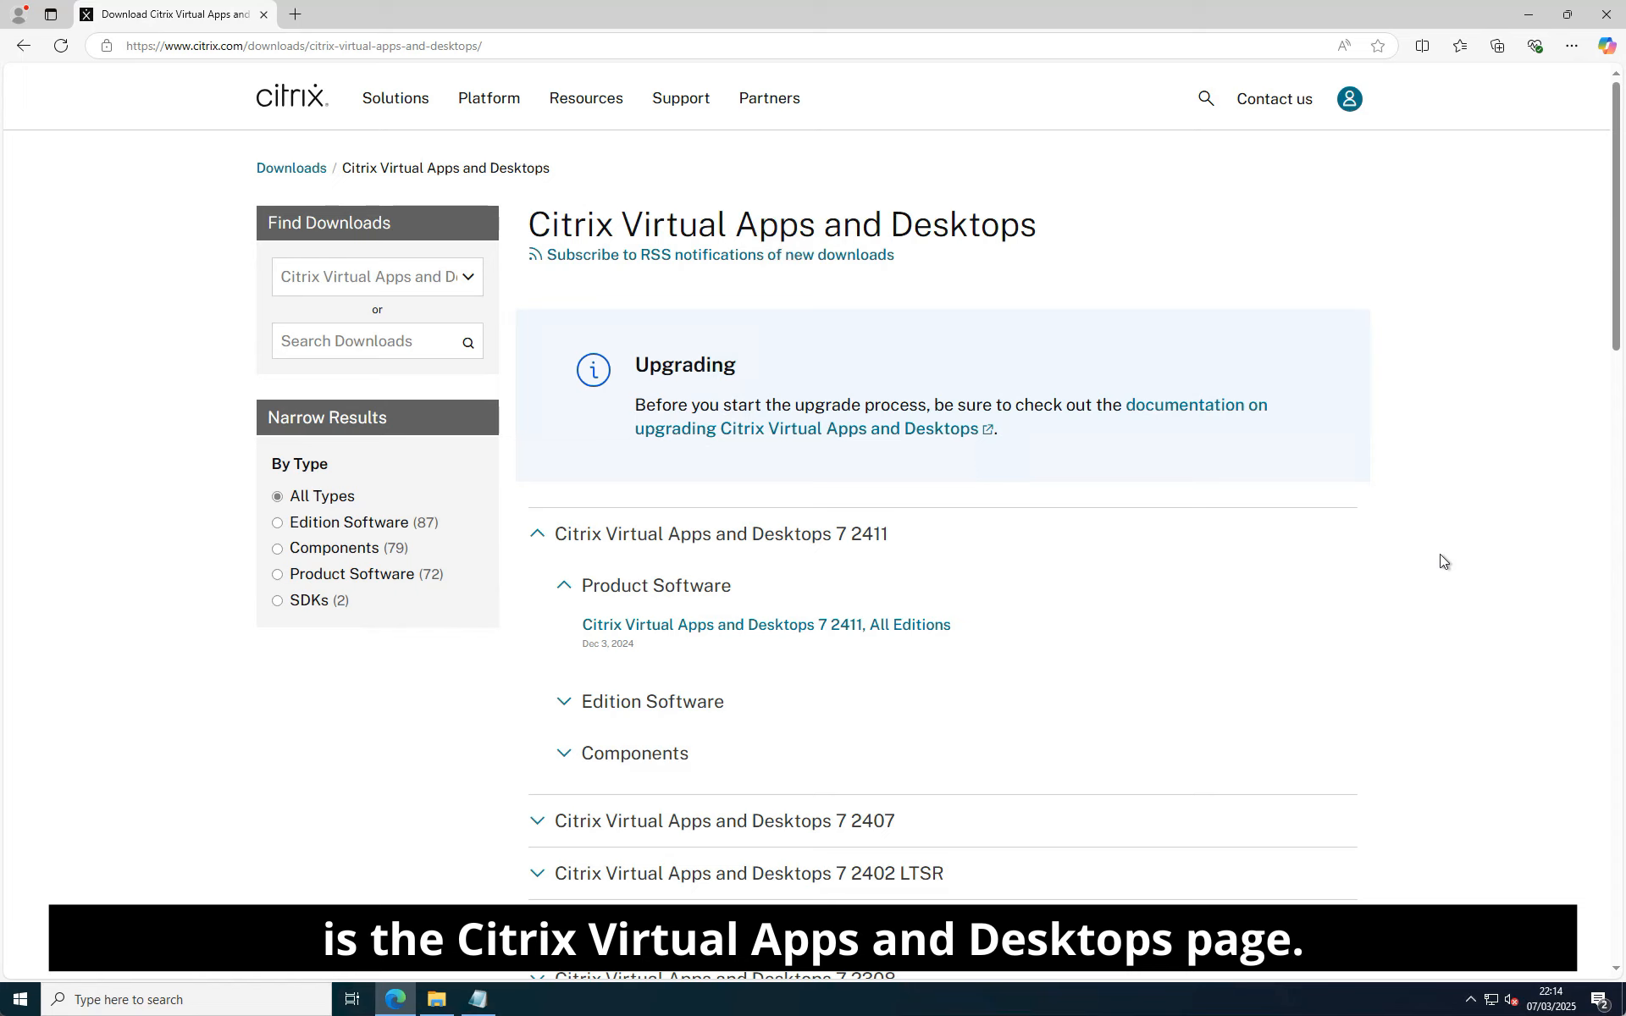
{"action": "scroll", "coordinate": [1406, 551], "scroll_direction": "down", "scroll_amount": 4}
{"action": "scroll", "coordinate": [1440, 432], "scroll_direction": "up", "scroll_amount": 3}
{"action": "scroll", "coordinate": [1441, 432], "scroll_direction": "down", "scroll_amount": 15}
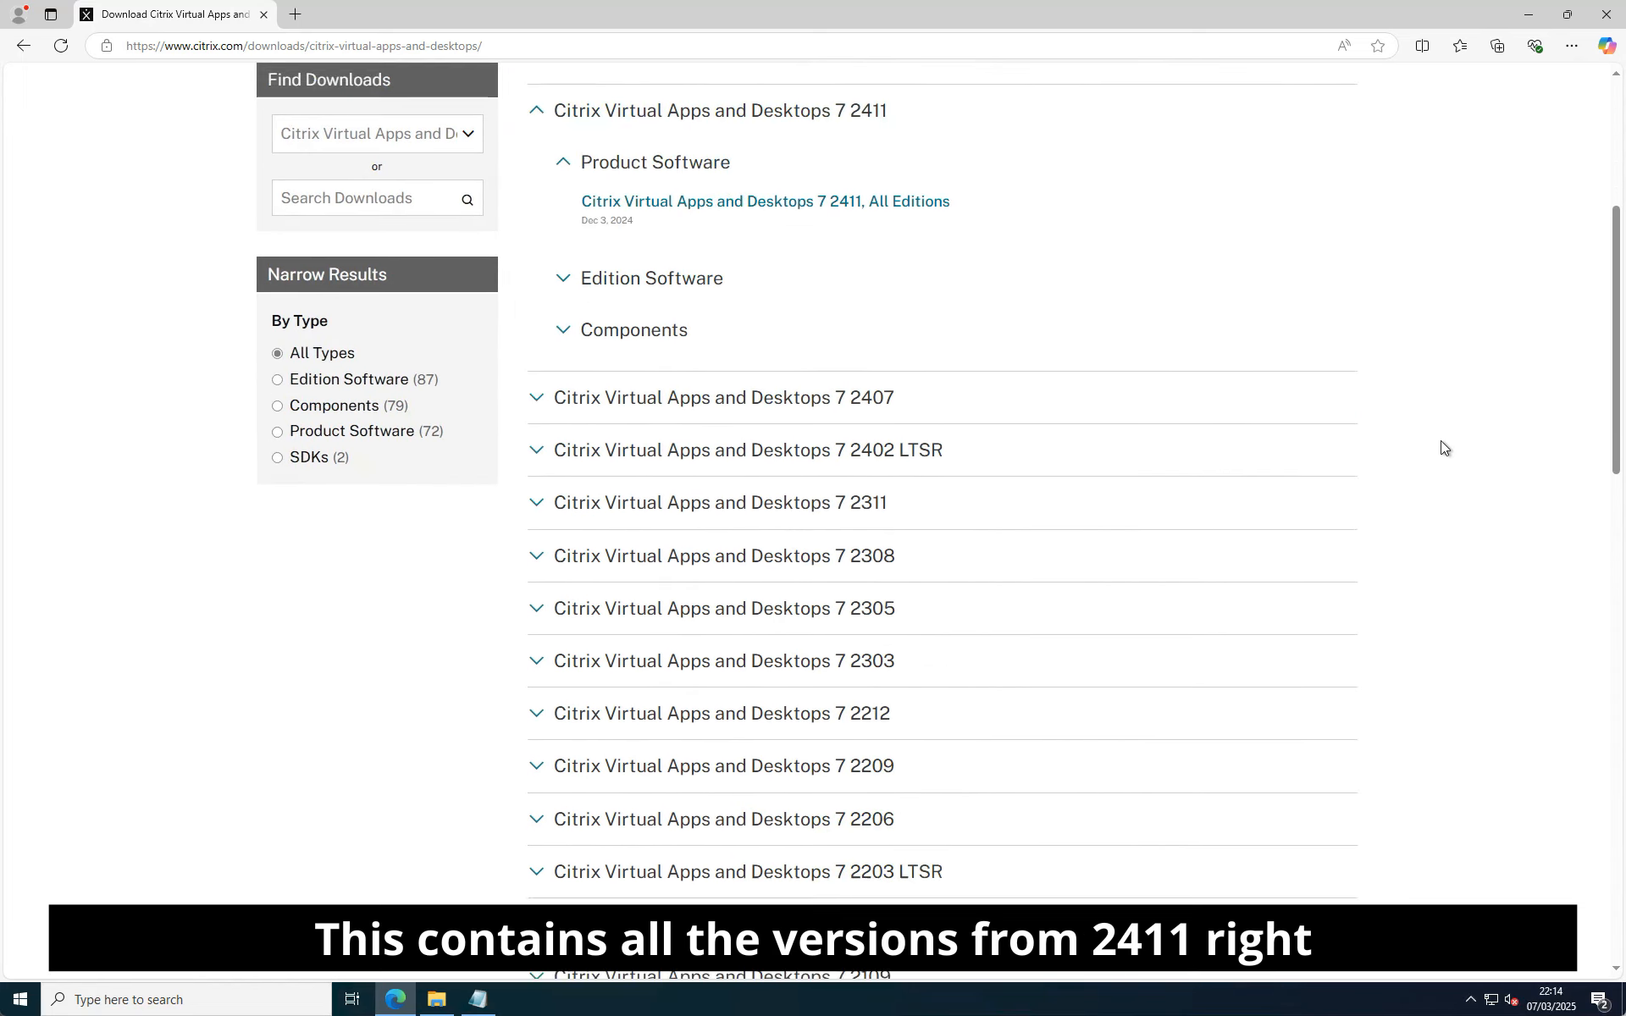
{"action": "scroll", "coordinate": [1449, 468], "scroll_direction": "down", "scroll_amount": 6}
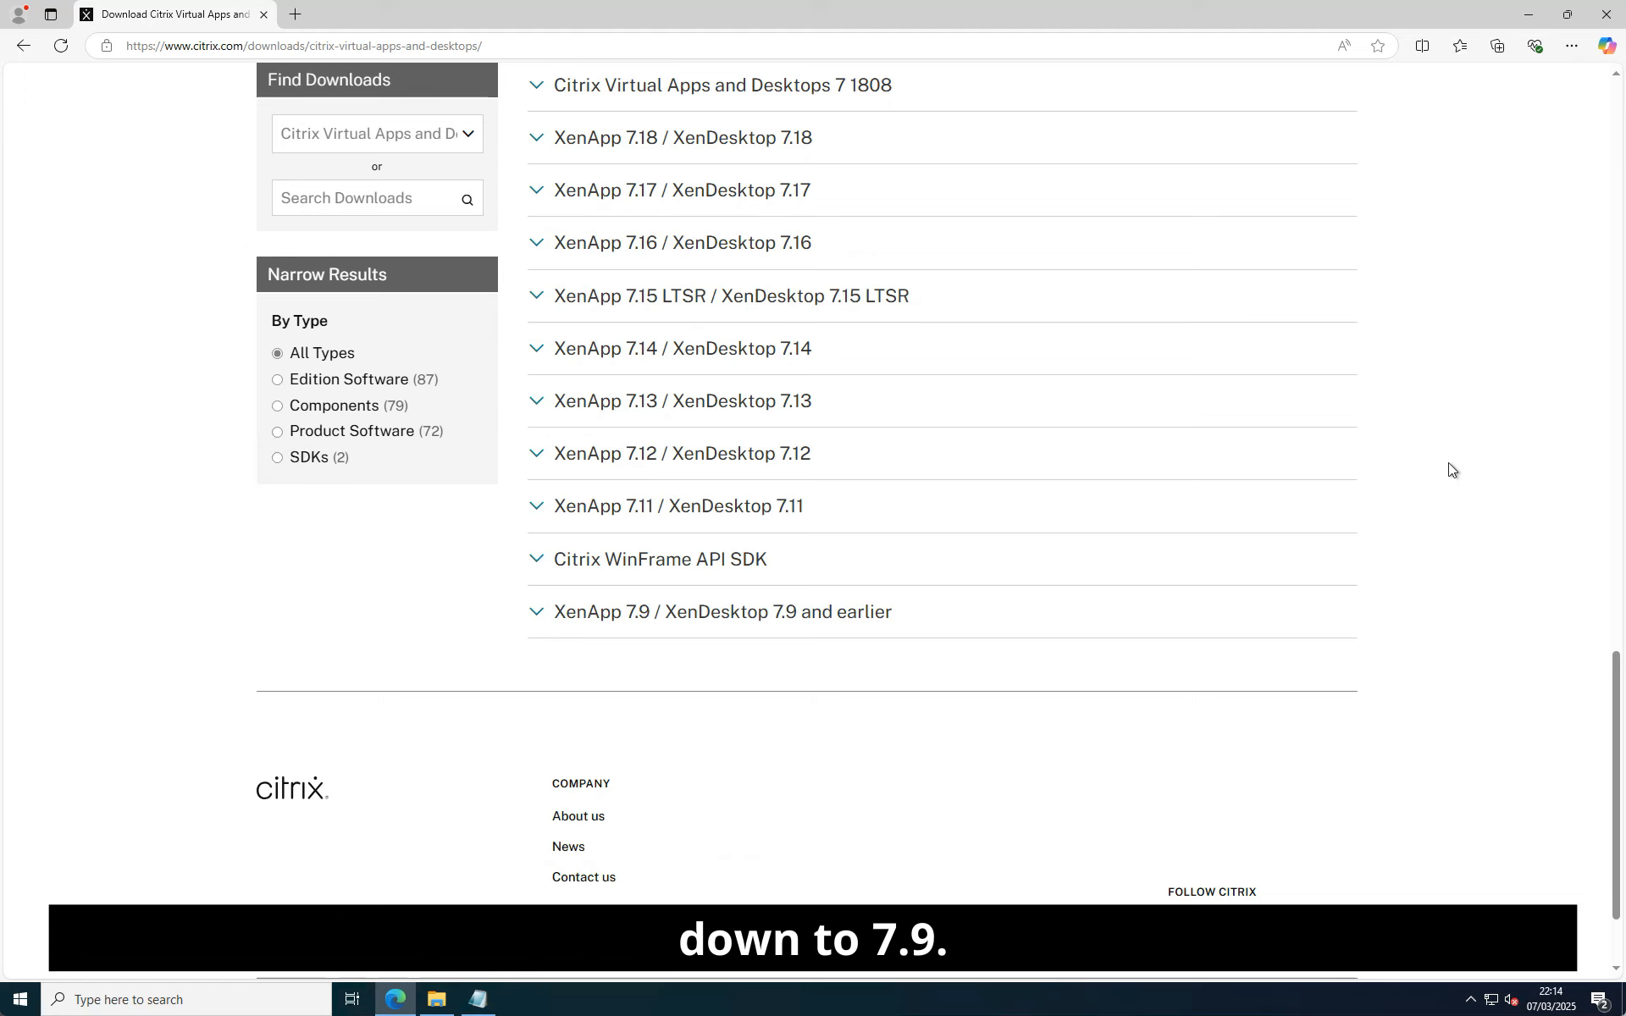
{"action": "scroll", "coordinate": [1448, 463], "scroll_direction": "up", "scroll_amount": 20}
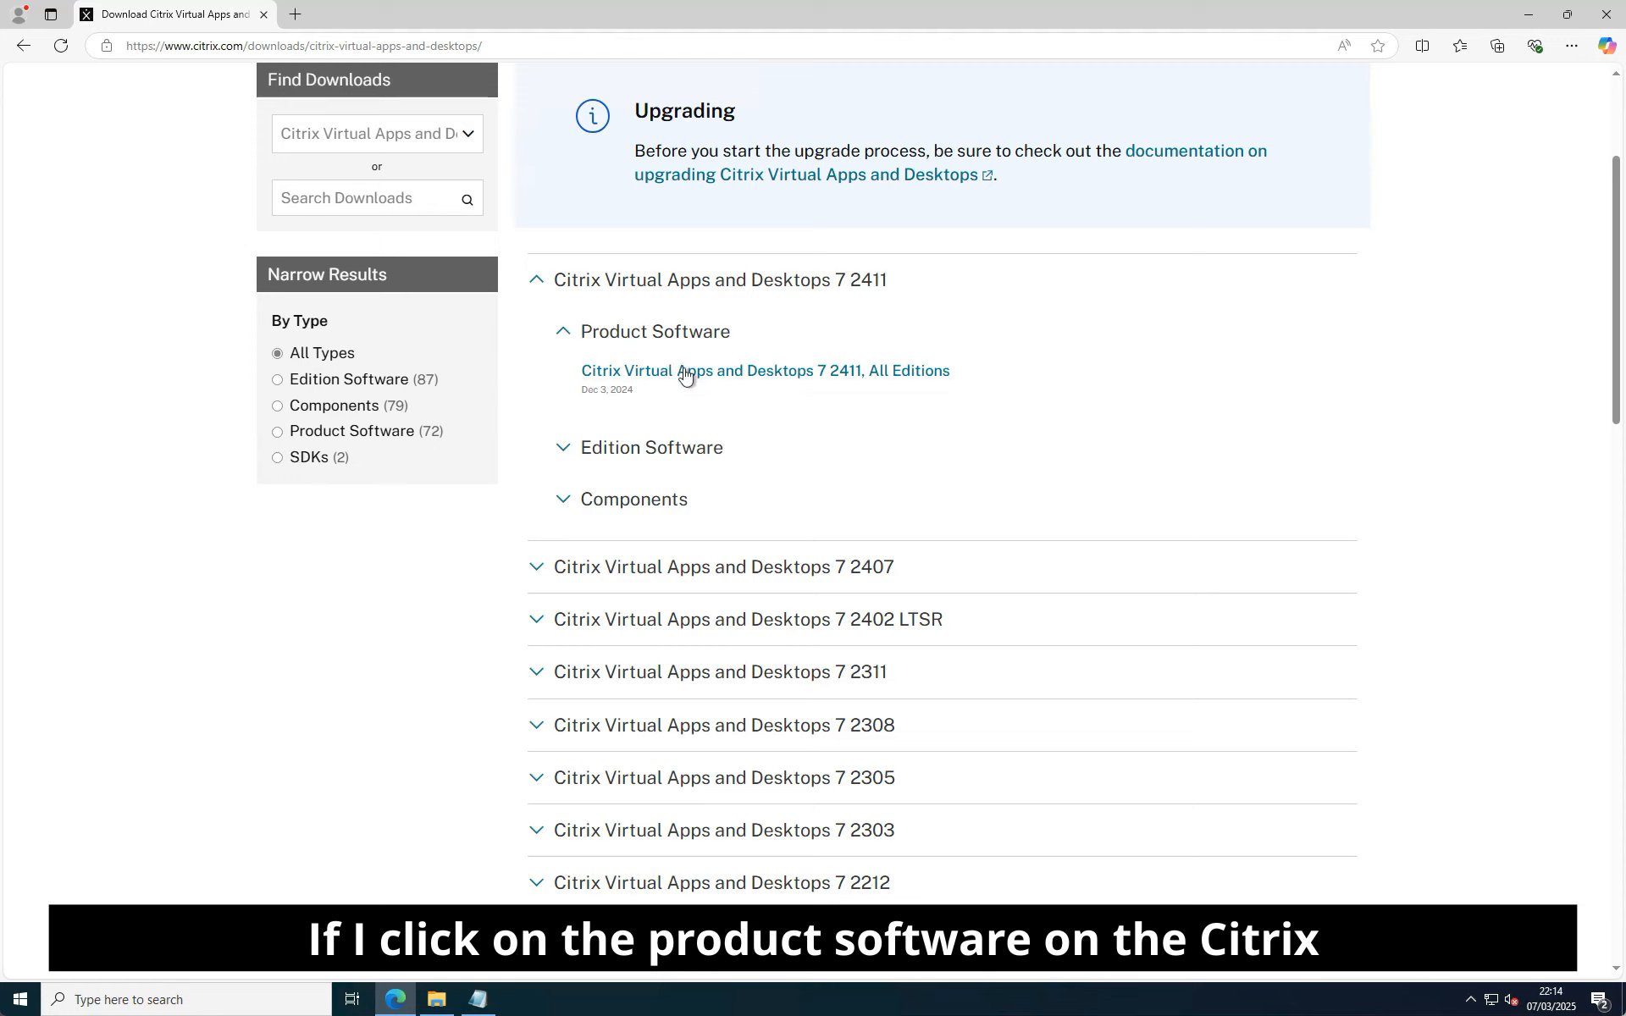
{"action": "left_click", "coordinate": [785, 377]}
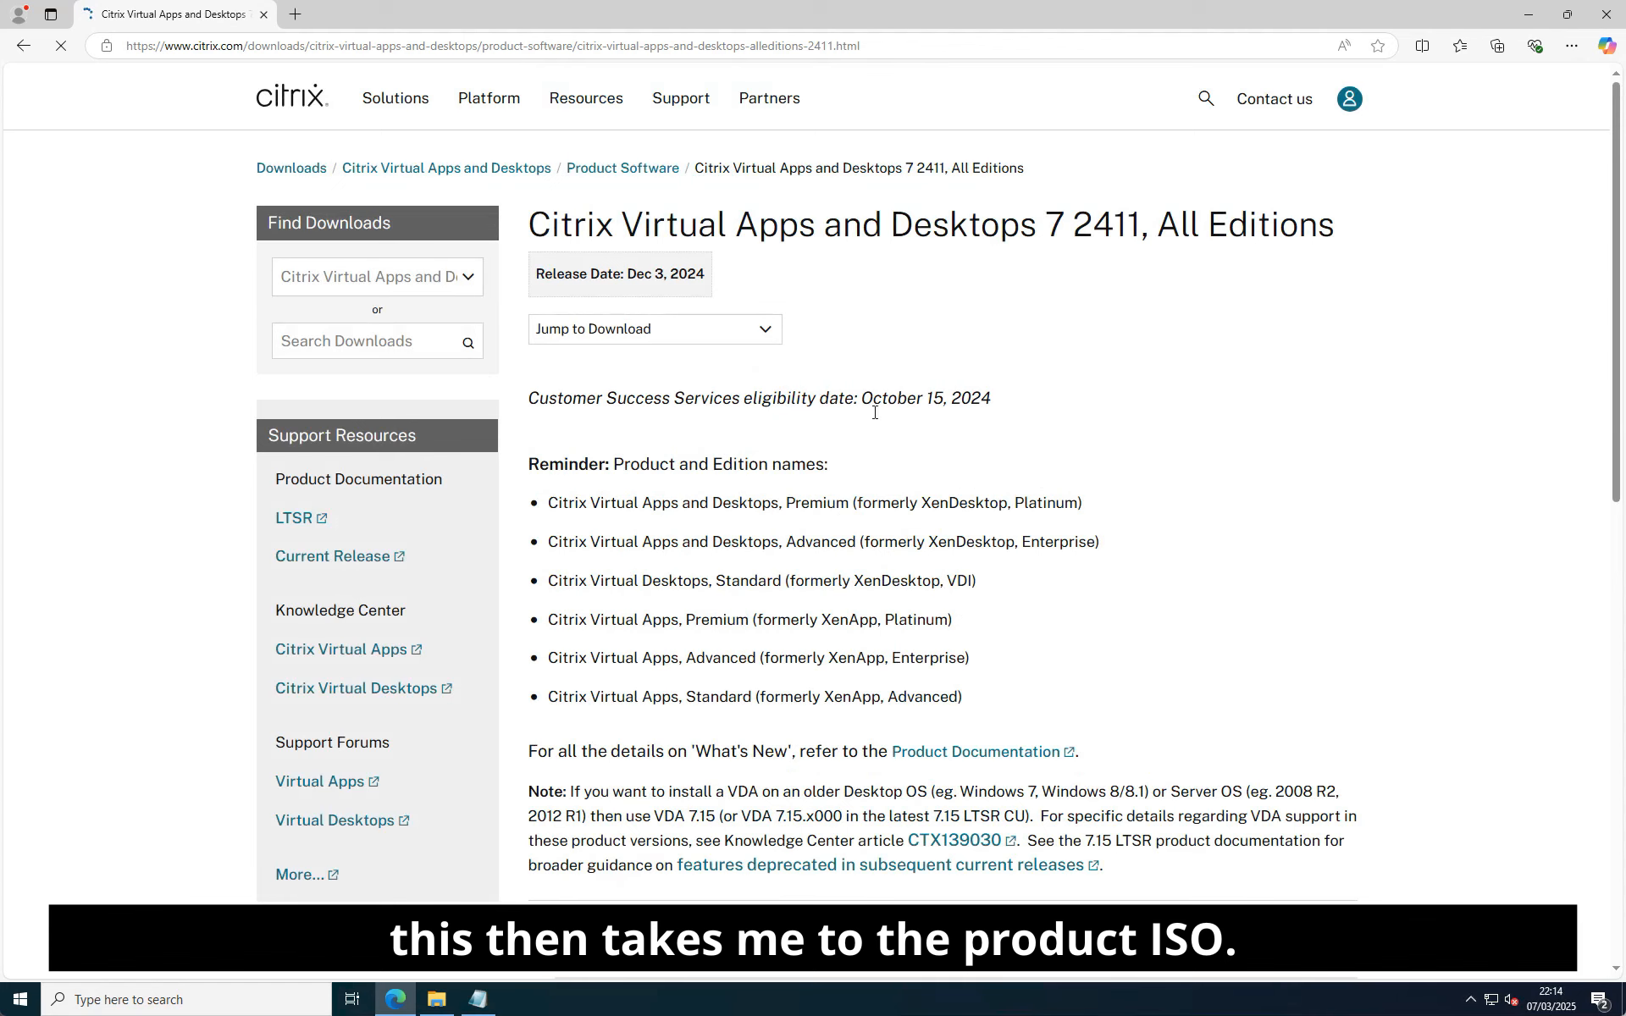
{"action": "scroll", "coordinate": [1211, 449], "scroll_direction": "down", "scroll_amount": 6}
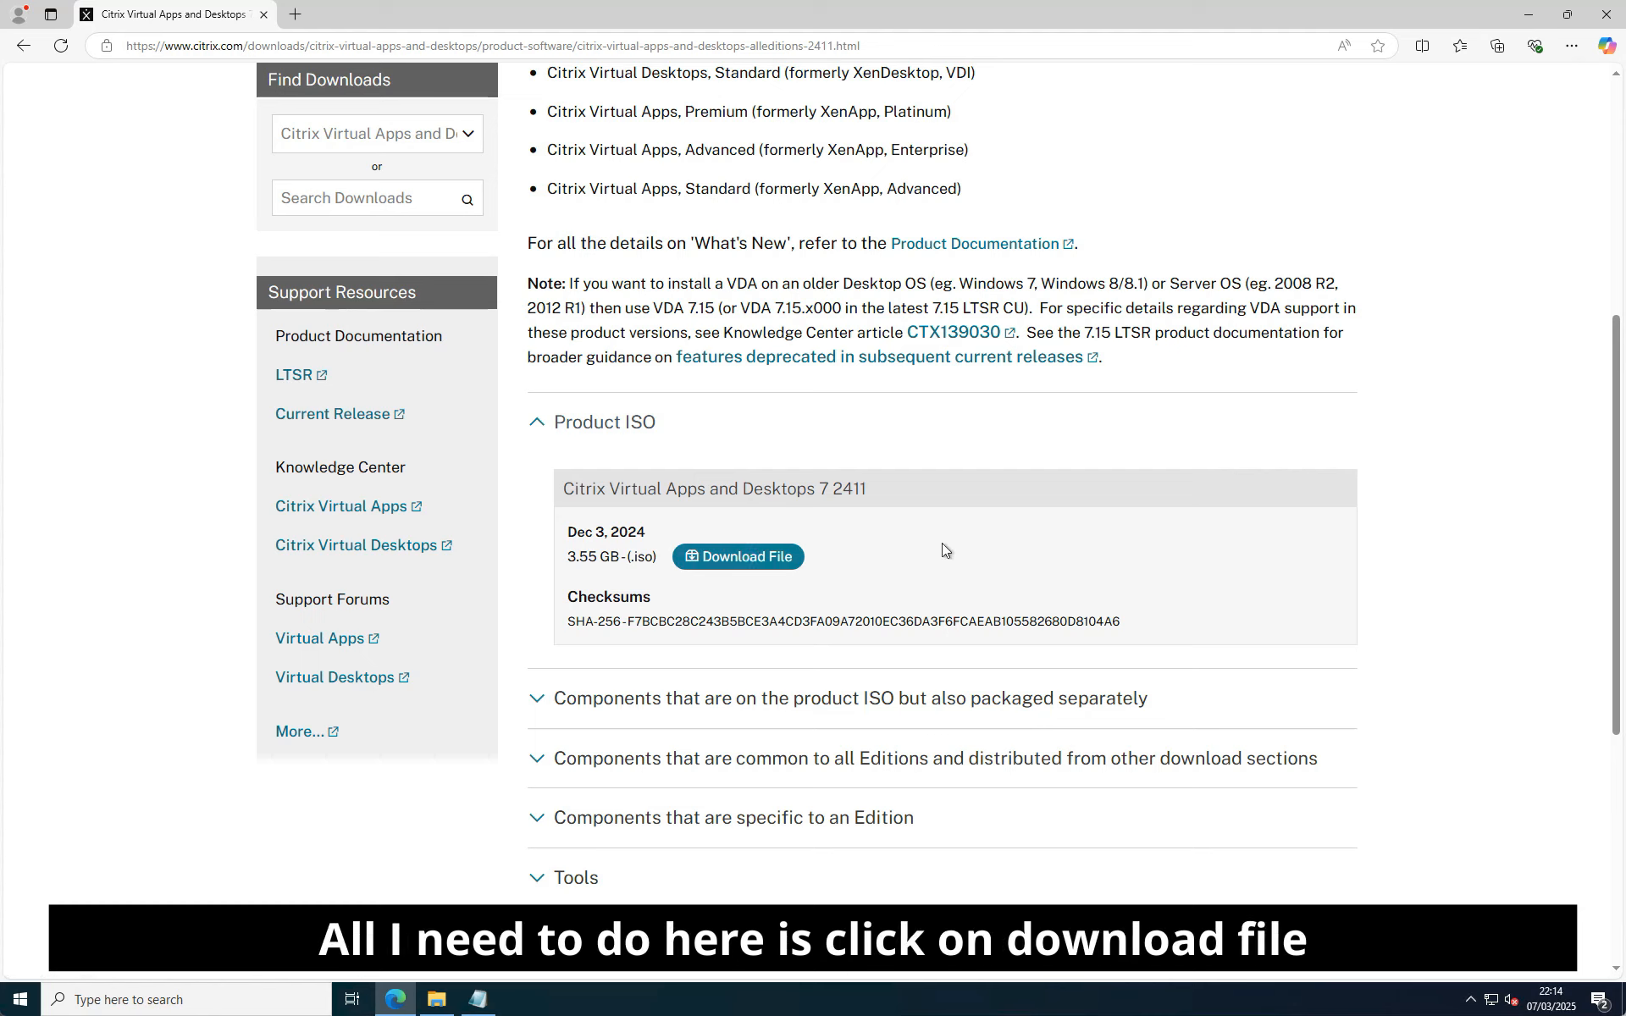
Switch to File Explorer, run AutoSelect from the Citrix 2411 media, and start the Citrix License Server setup under Virtual Apps and Desktops.
{"action": "left_click", "coordinate": [436, 1001]}
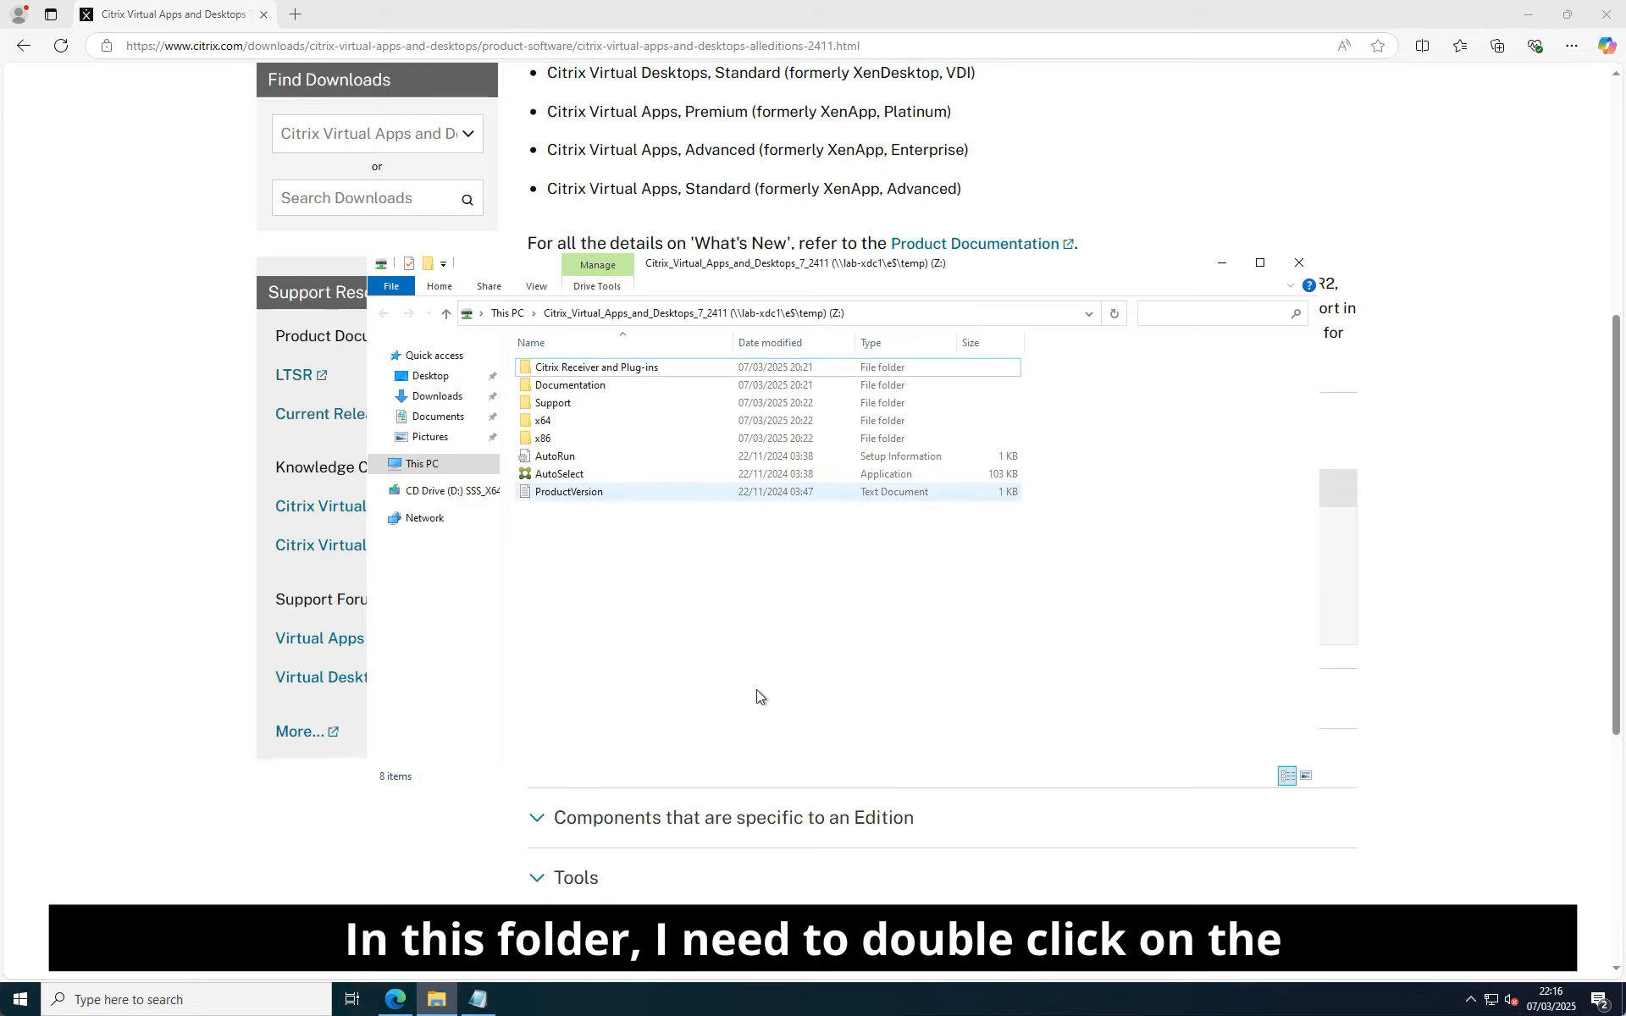
{"action": "double_click", "coordinate": [563, 474]}
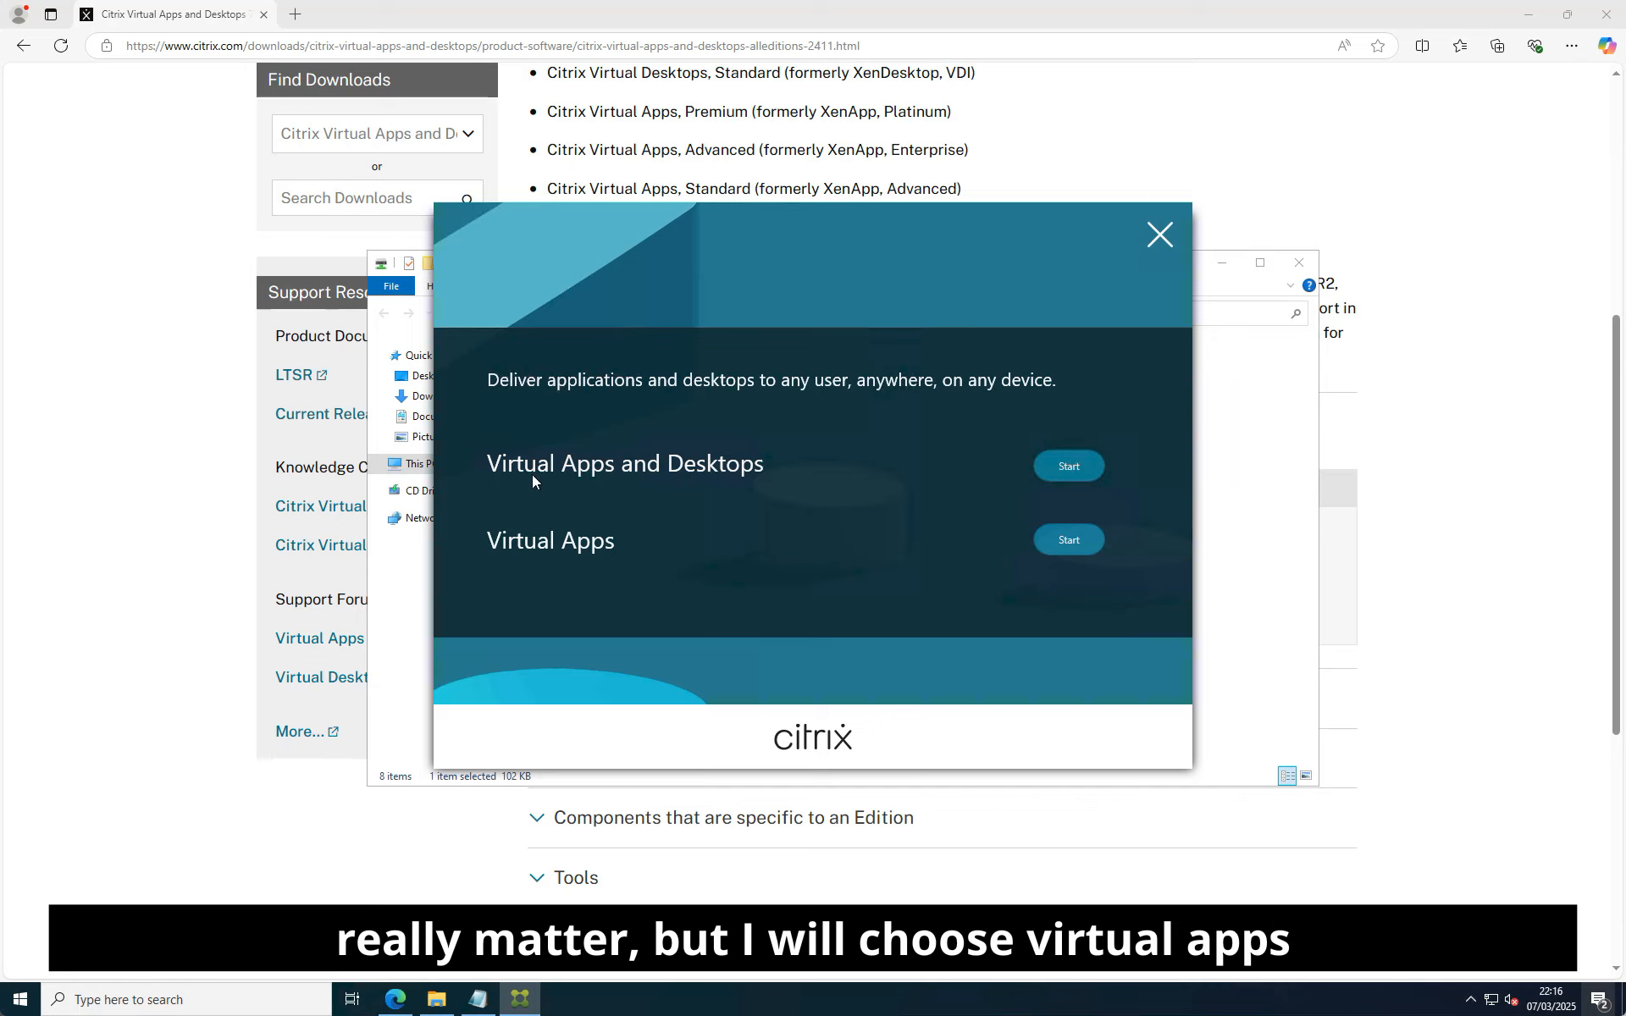
{"action": "left_click", "coordinate": [1088, 467]}
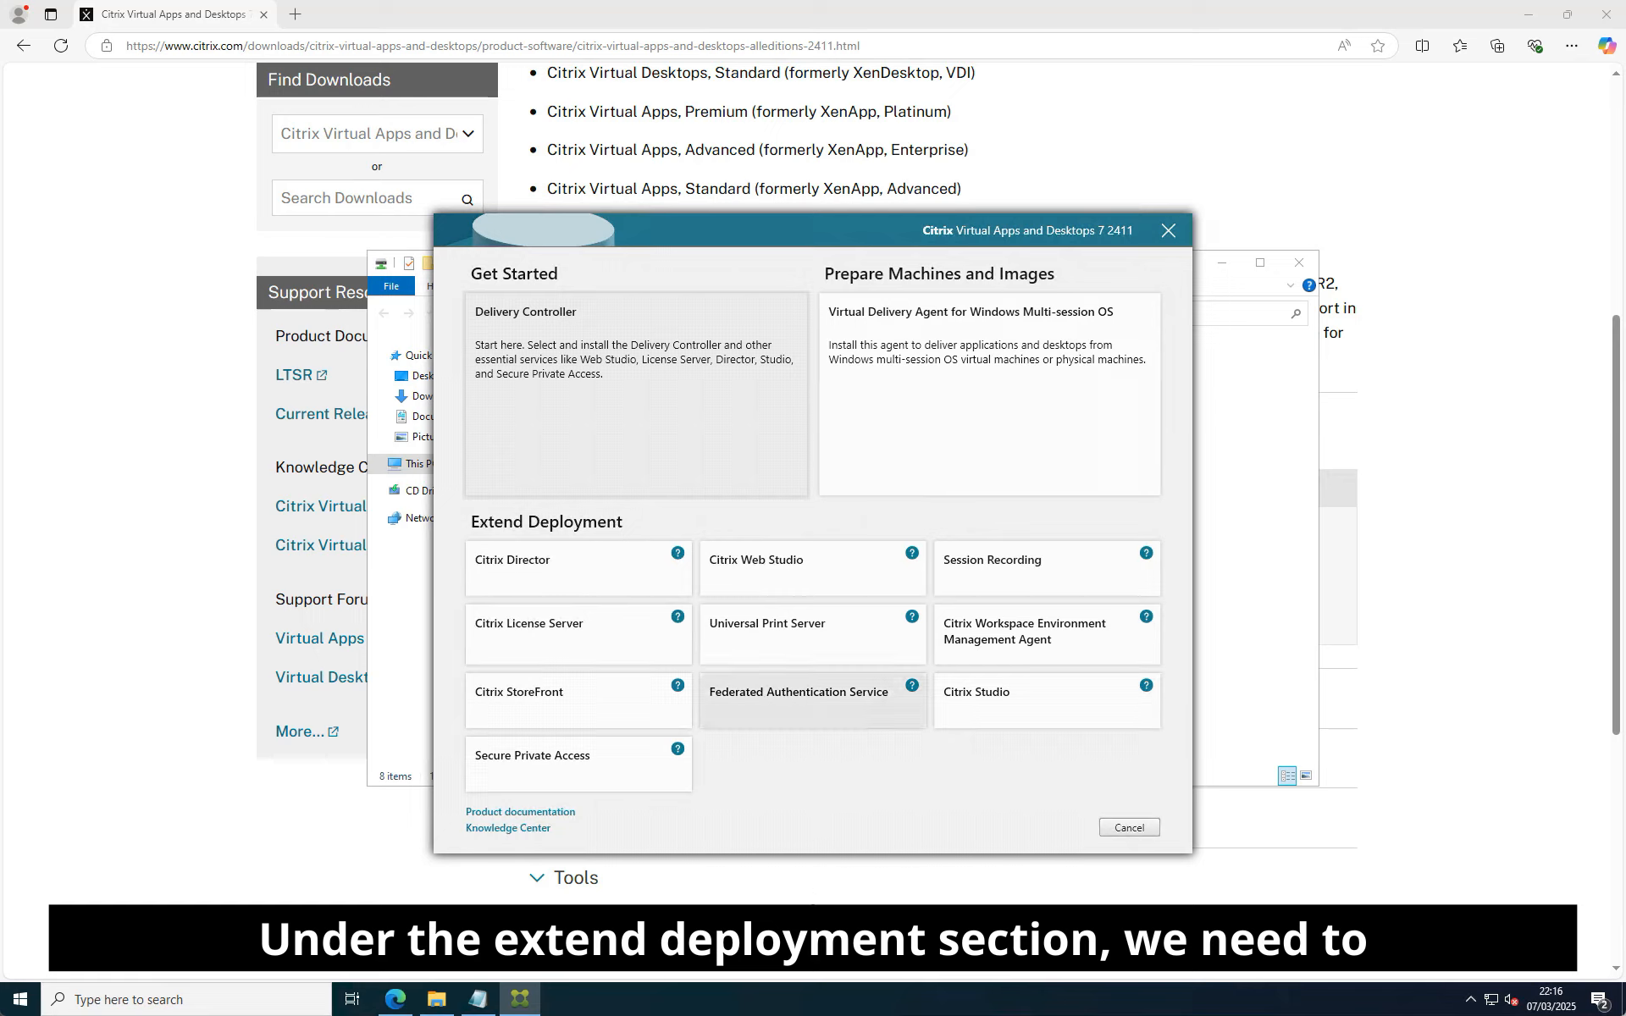
{"action": "left_click", "coordinate": [536, 629]}
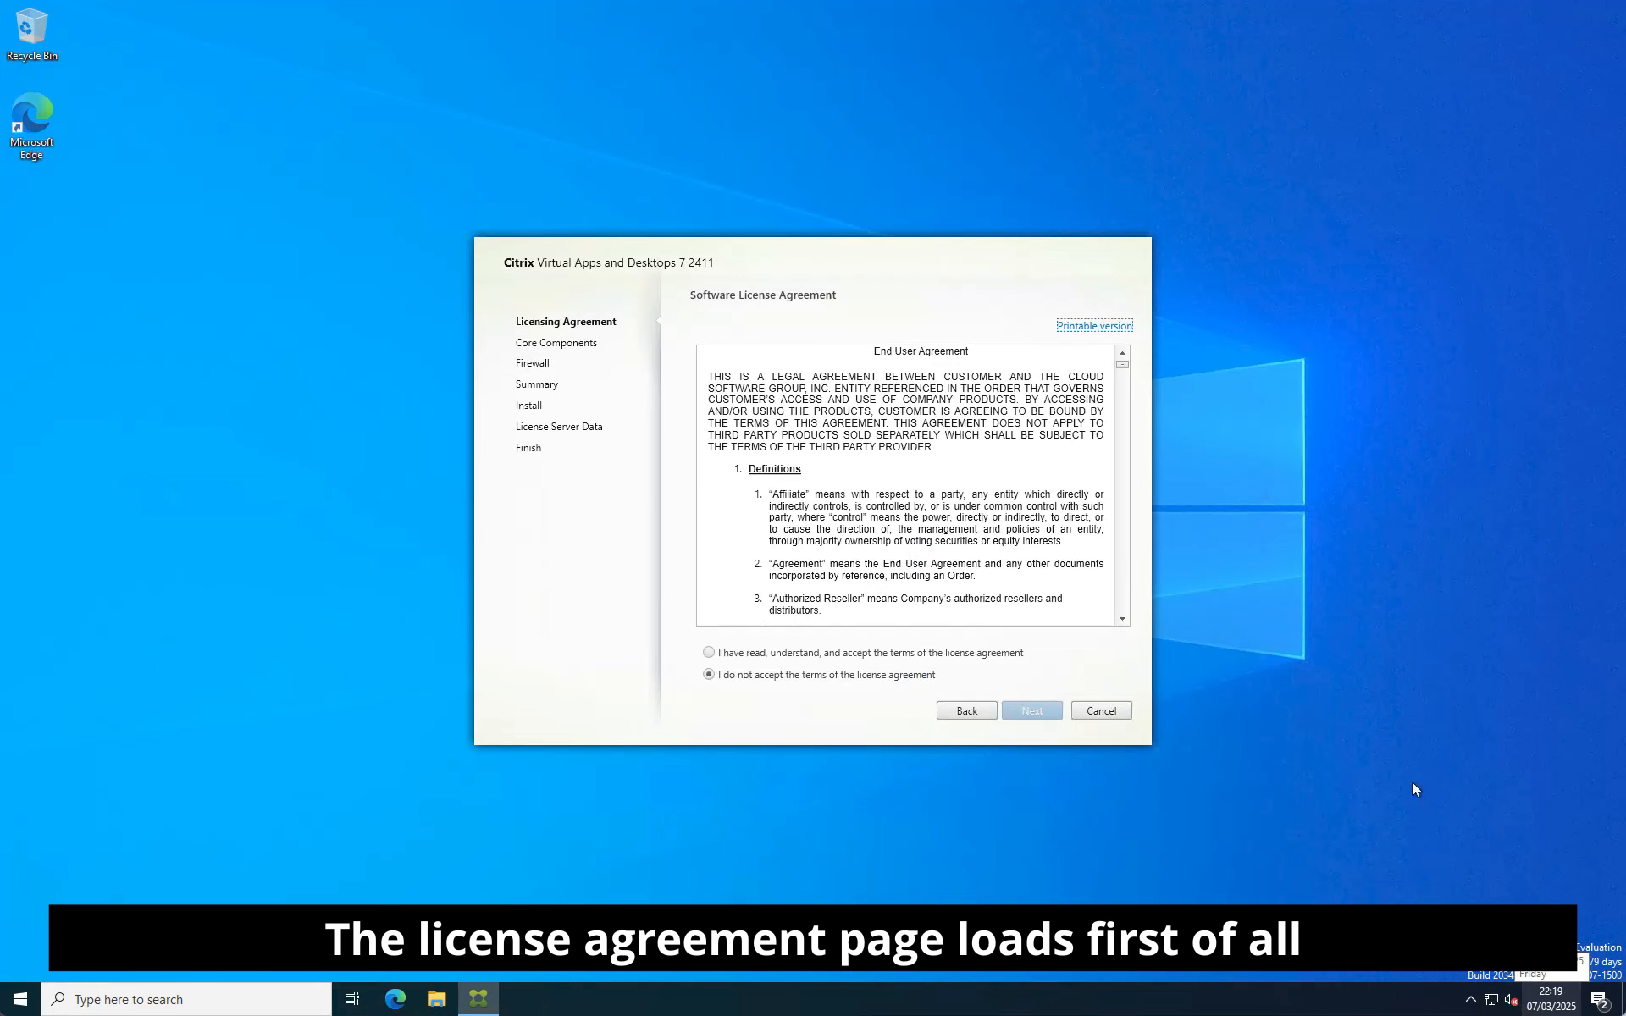
Accept the software license agreement and proceed to the summary with the default License Server component and automatic firewall rules.
{"action": "left_click", "coordinate": [709, 653]}
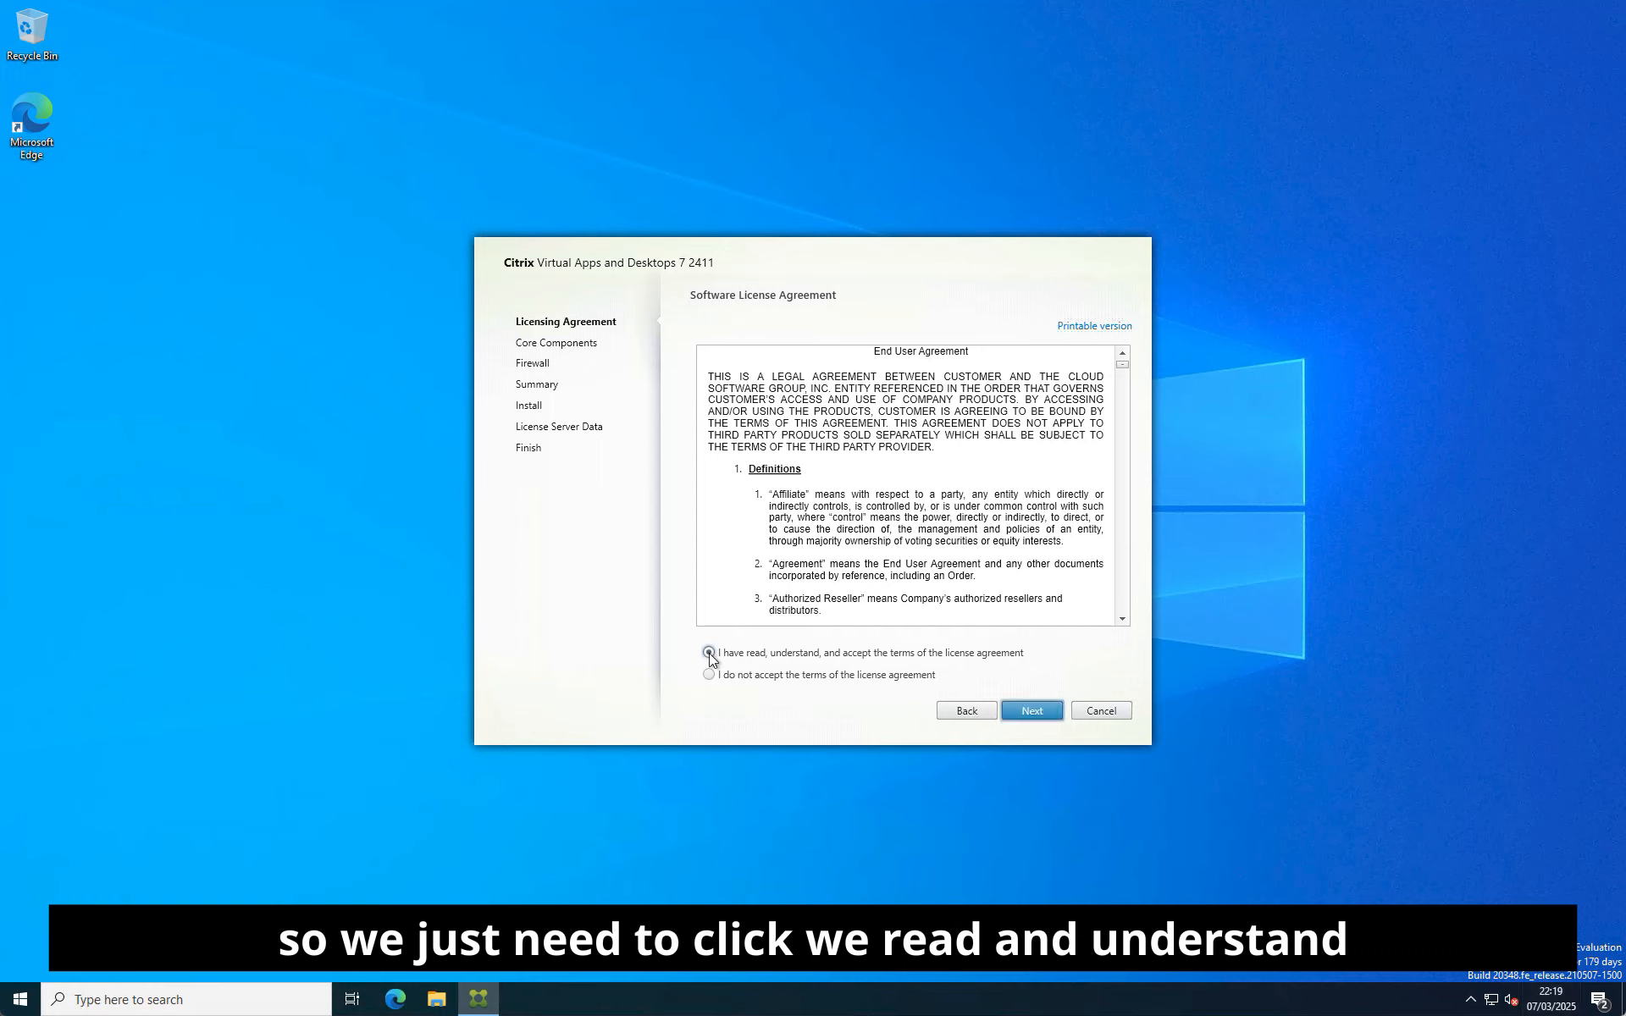
{"action": "left_click", "coordinate": [1054, 717]}
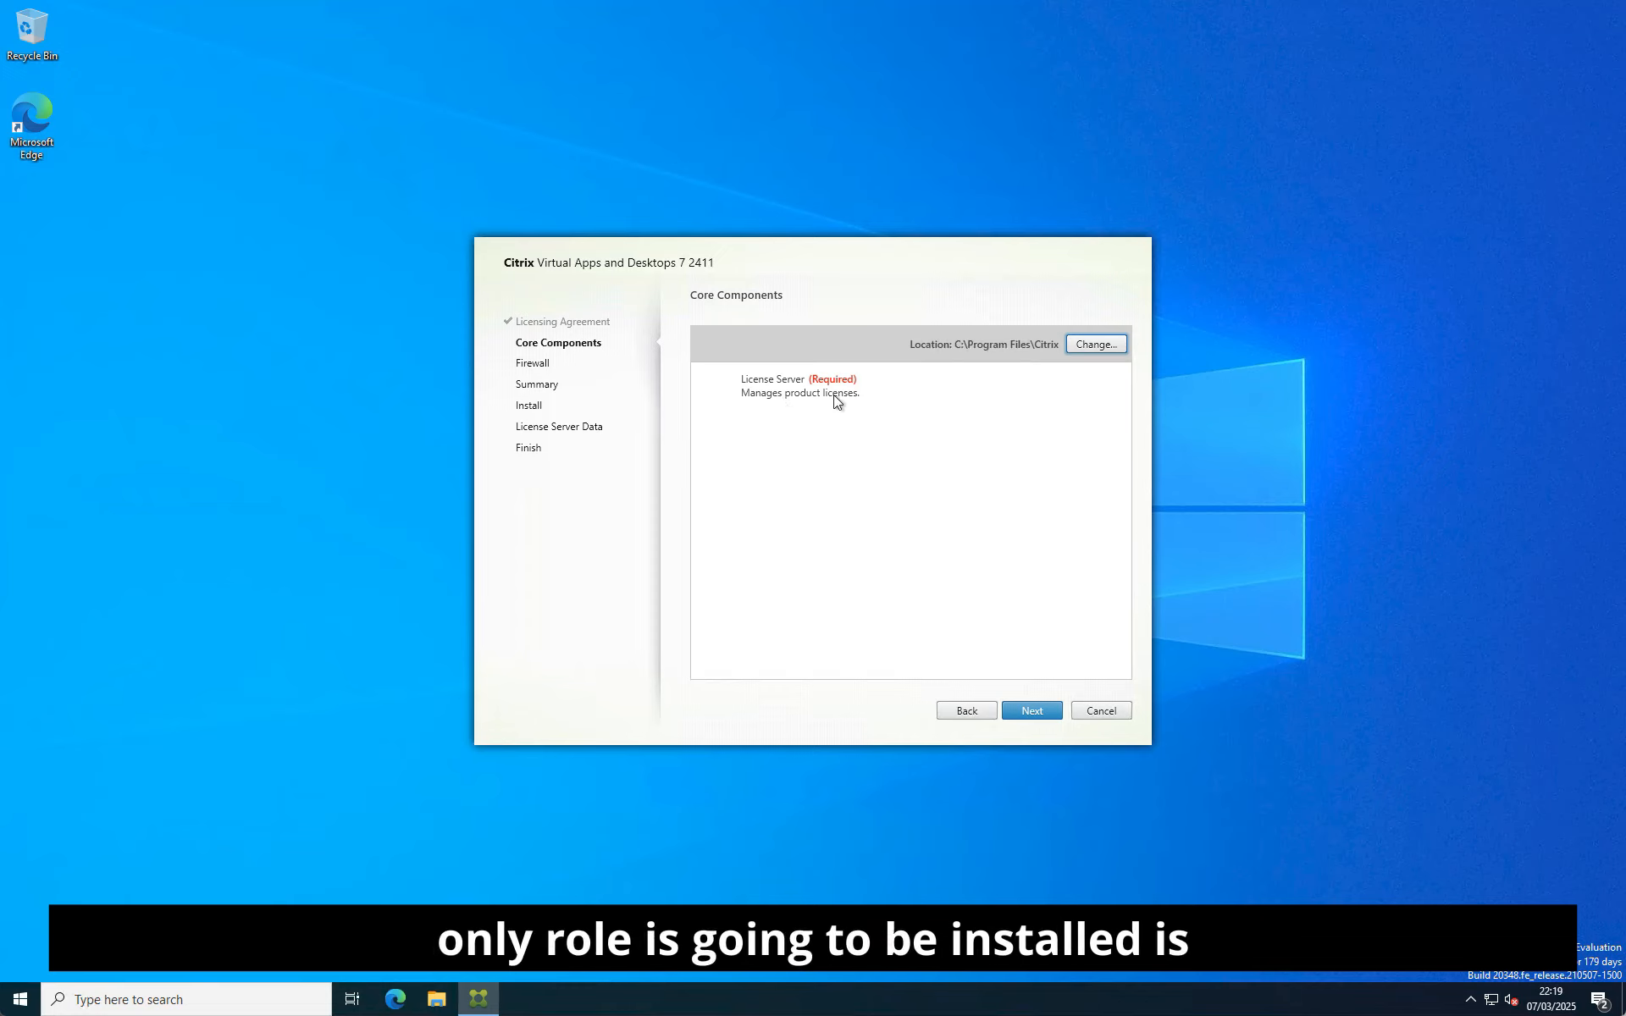
{"action": "left_click", "coordinate": [1050, 713]}
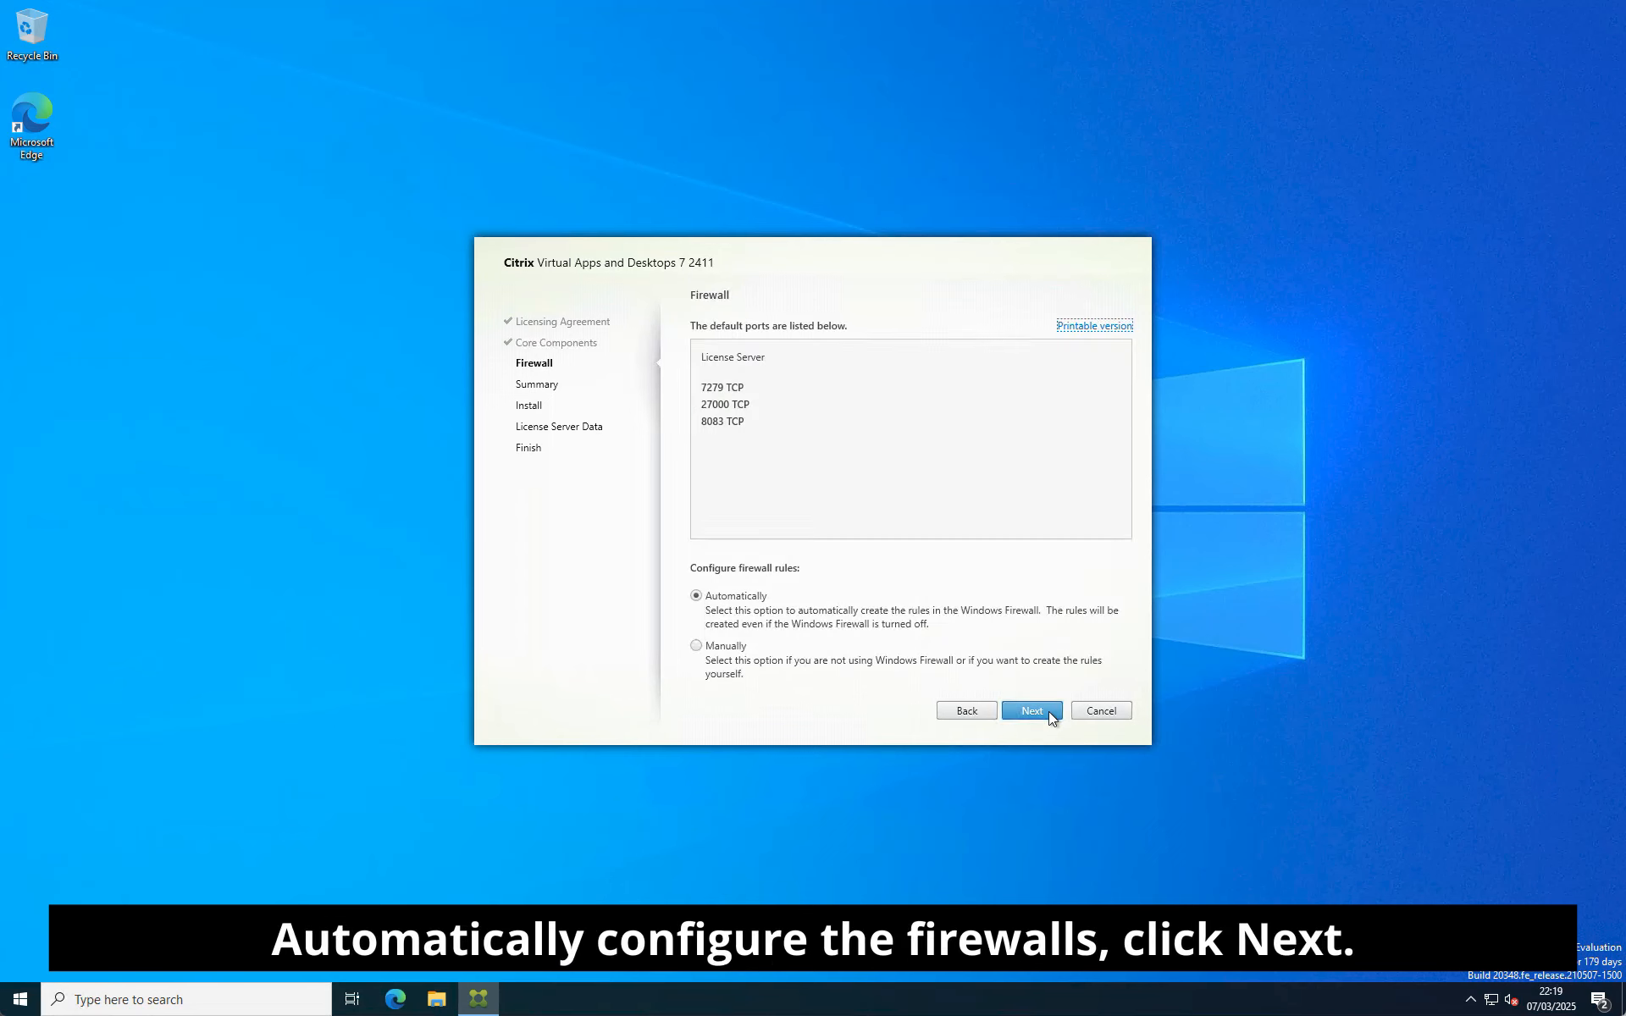
{"action": "left_click", "coordinate": [1048, 711]}
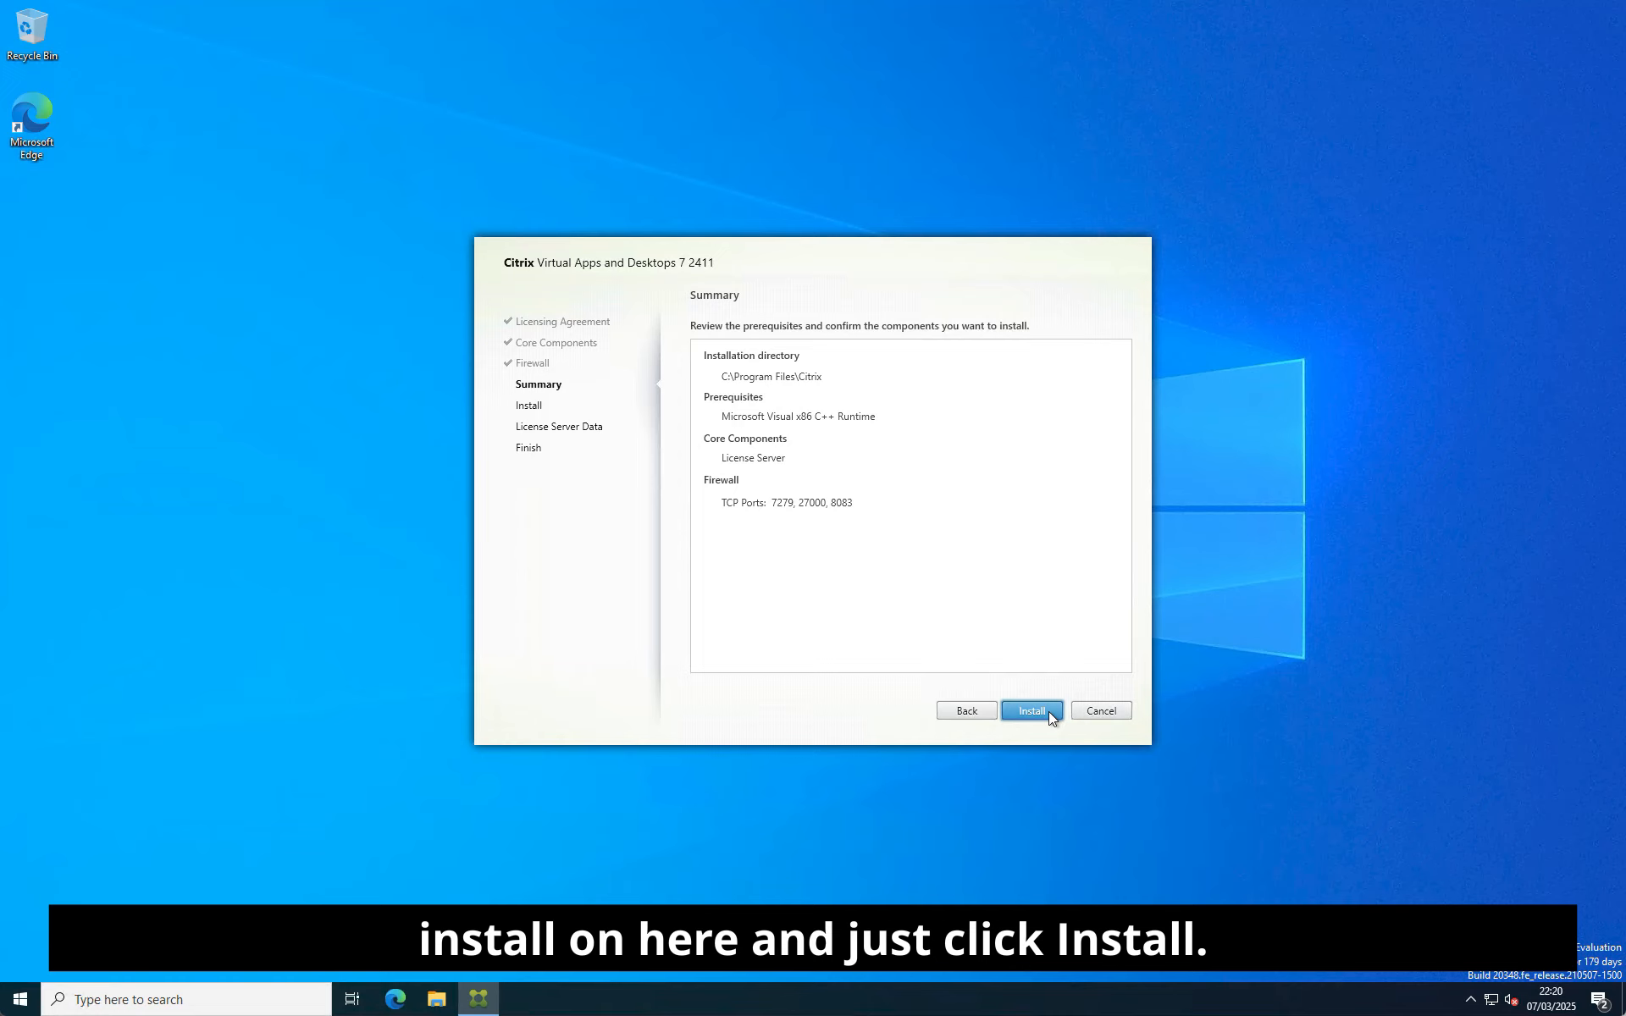
Install the License Server, choosing None of the above for data sharing with Citrix, and finish the setup.
{"action": "left_click", "coordinate": [1049, 711]}
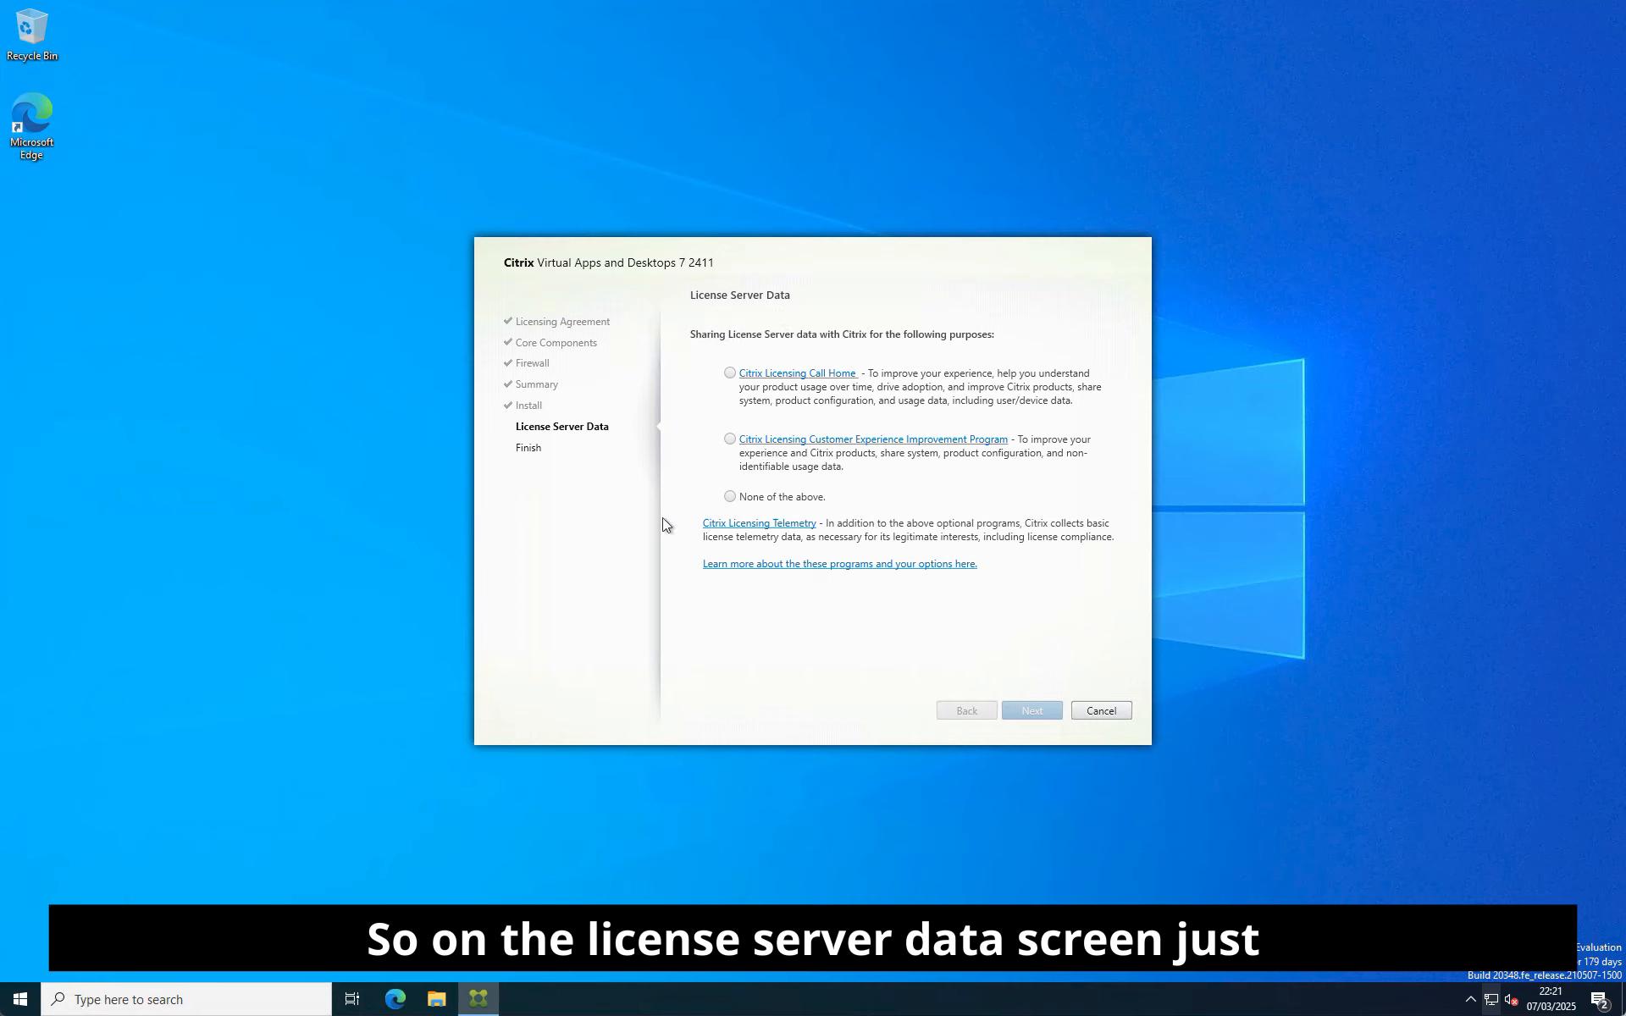
{"action": "left_click", "coordinate": [731, 498]}
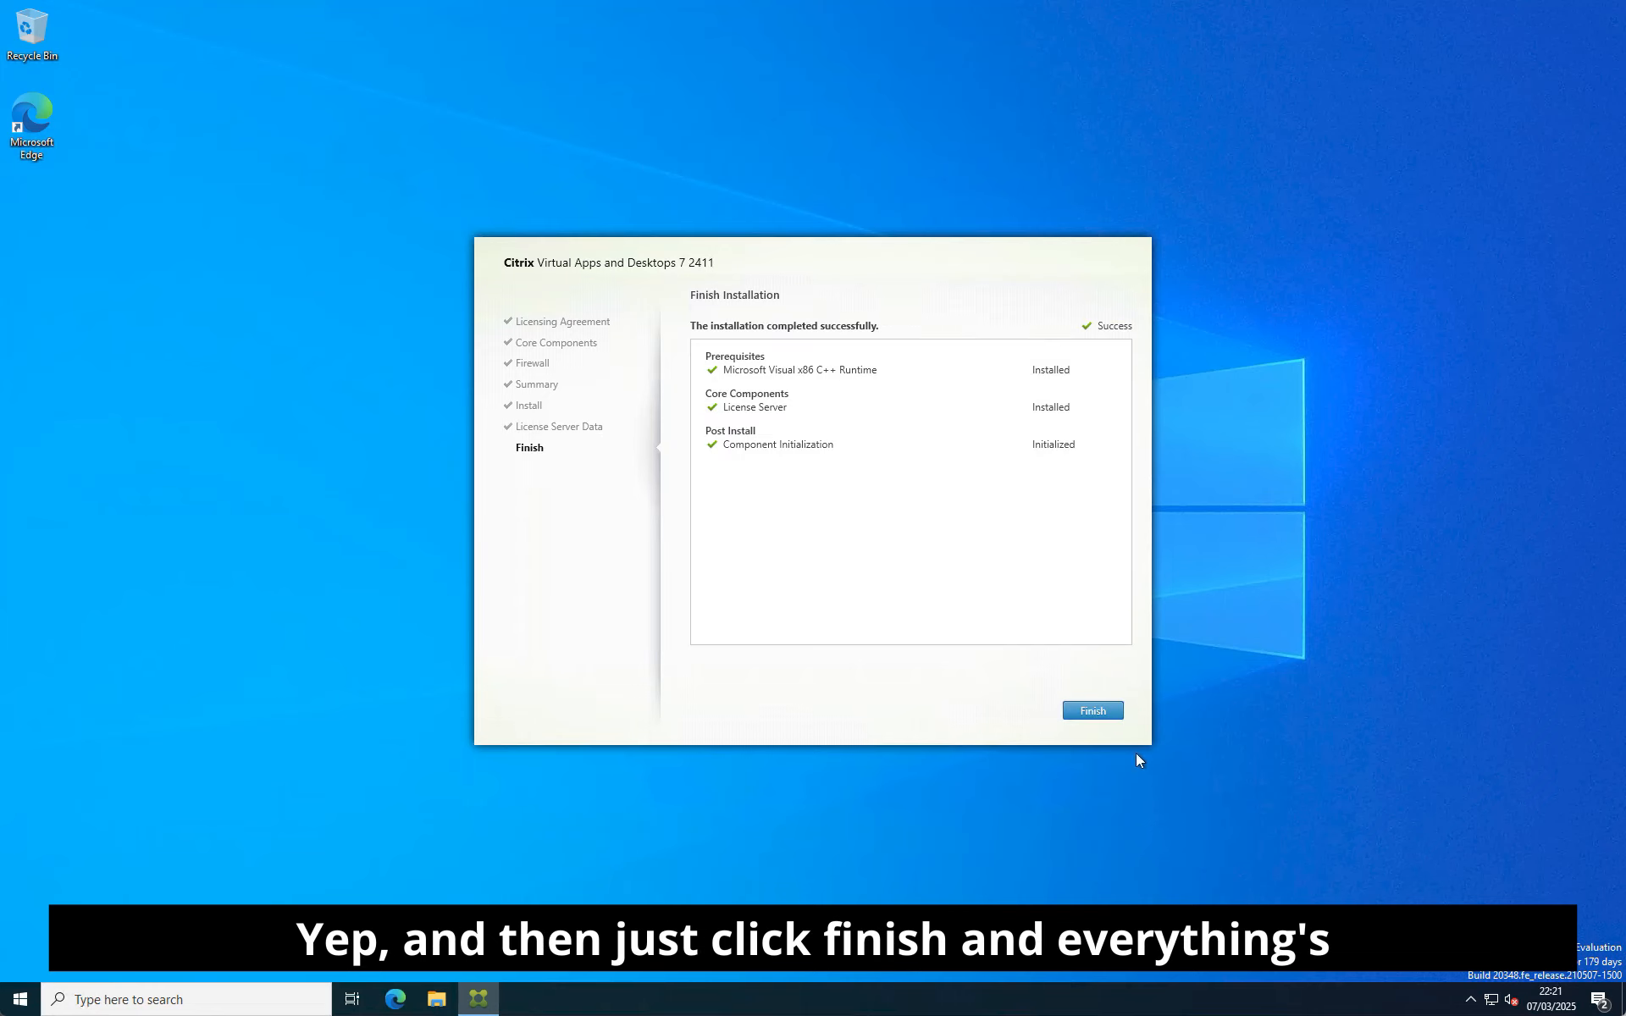
{"action": "left_click", "coordinate": [1112, 712]}
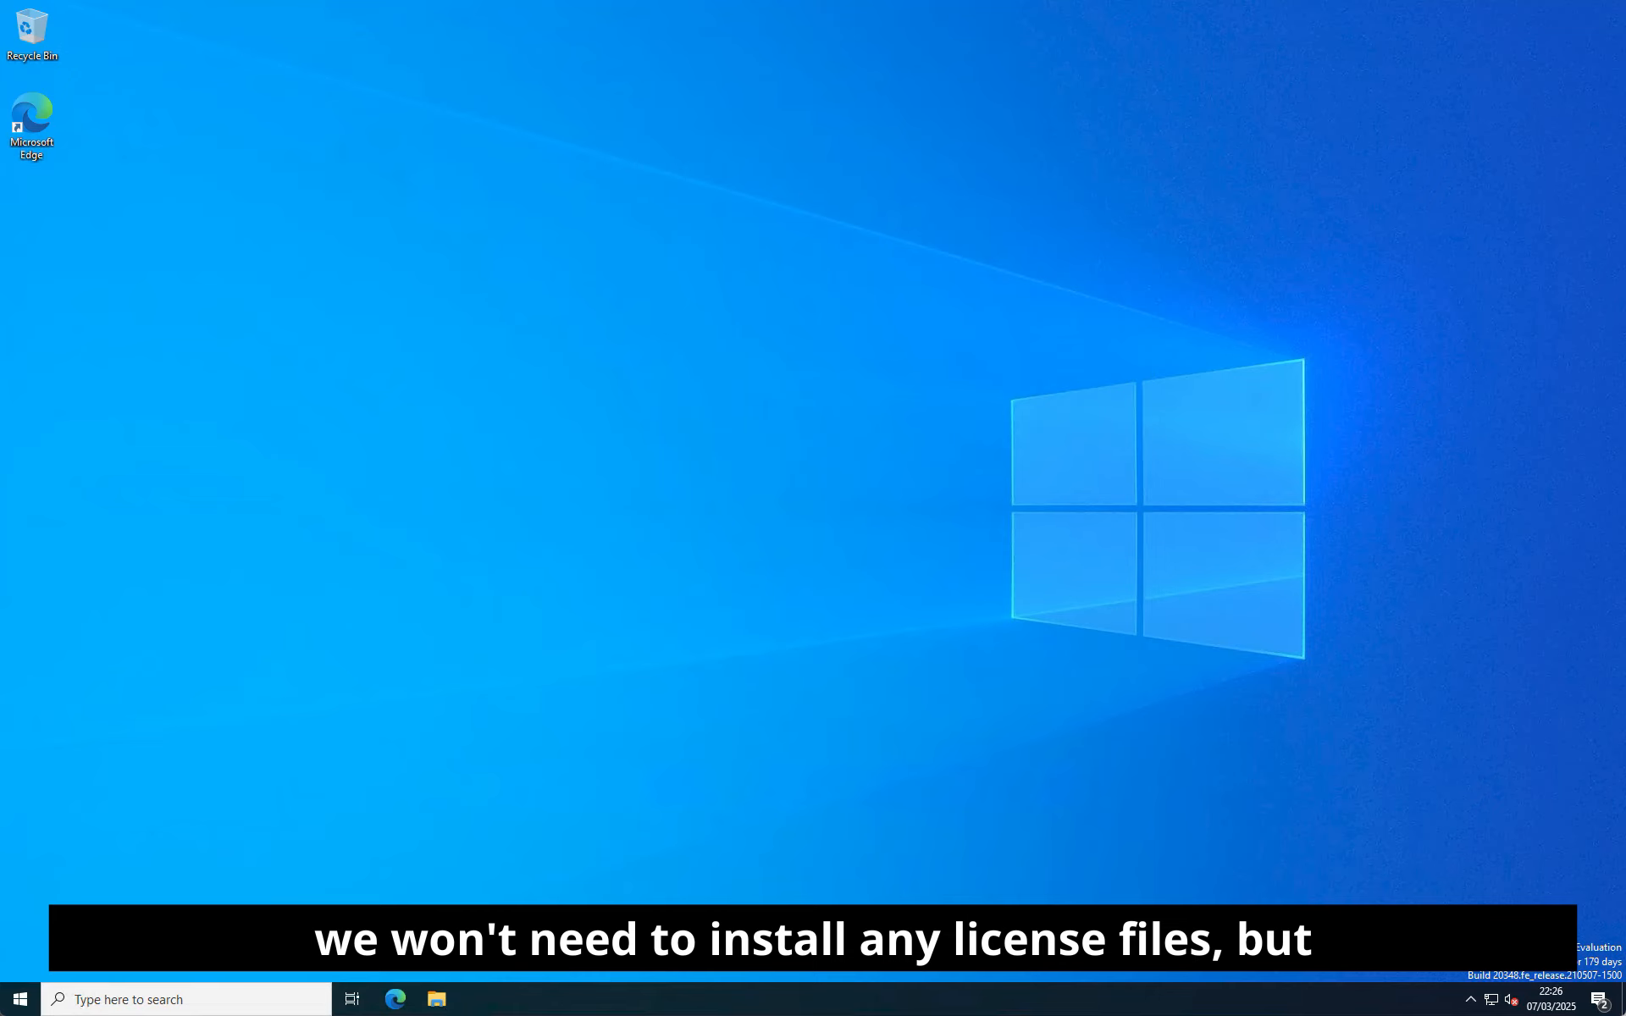
Open the license file folder C:\Program Files (x86)\Citrix\Licensing\MyFiles in File Explorer.
{"action": "left_click", "coordinate": [449, 1002]}
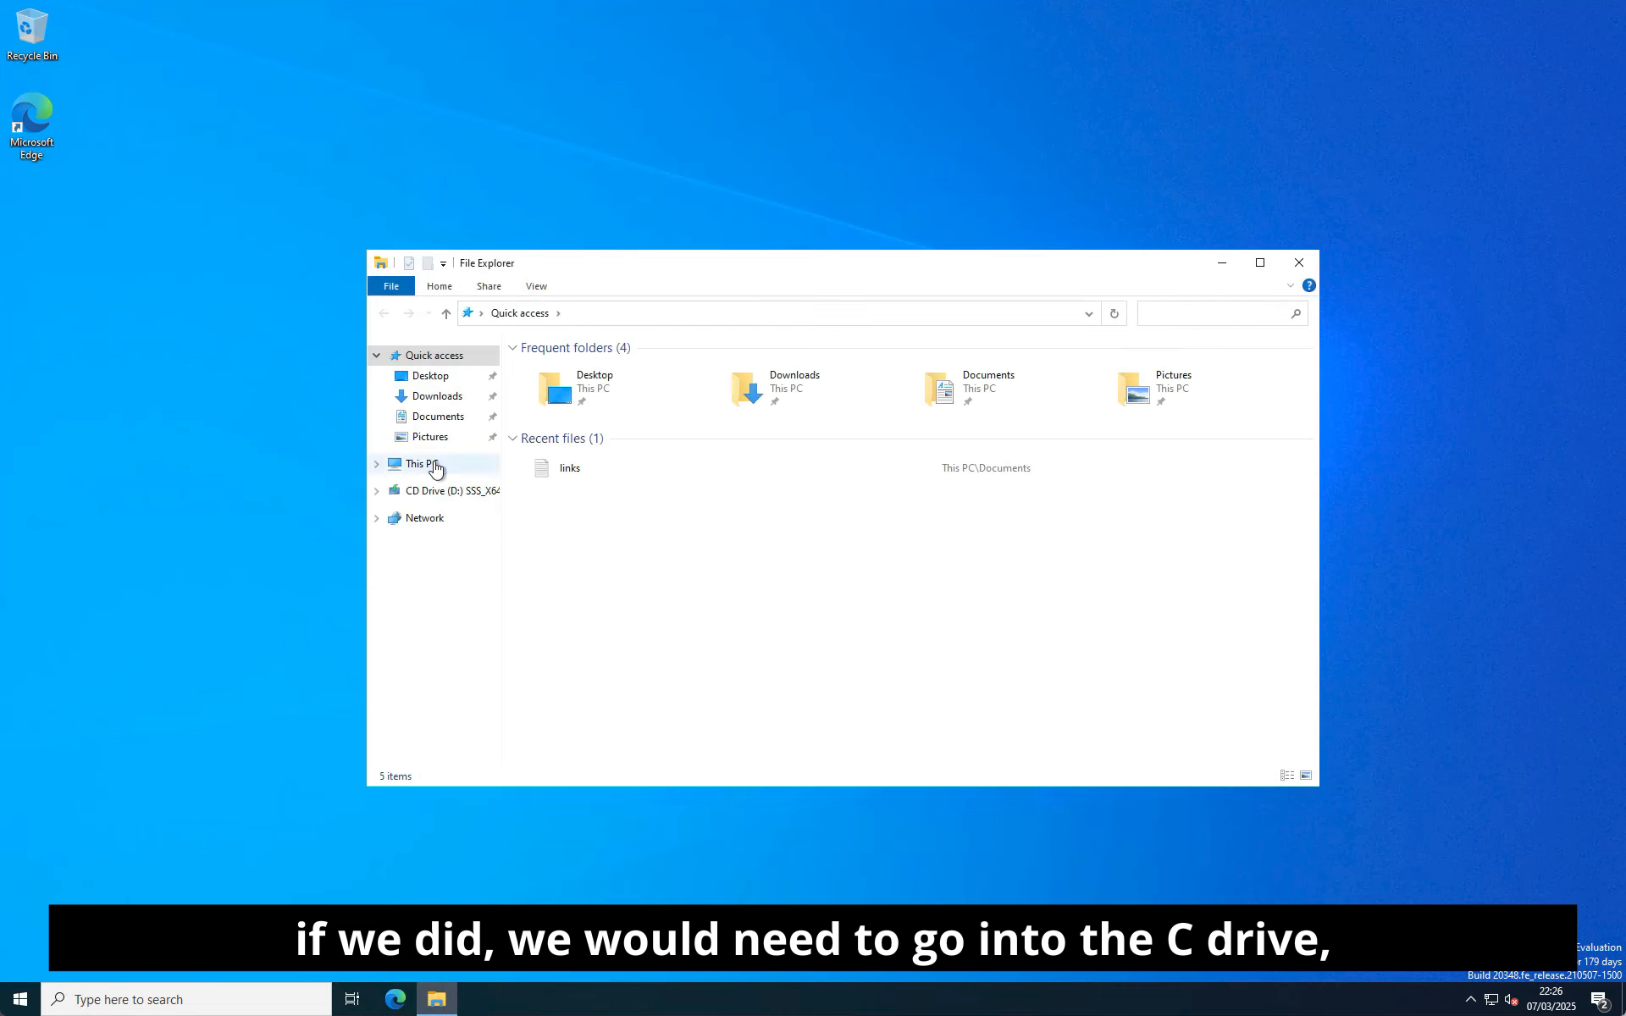
{"action": "left_click", "coordinate": [420, 465]}
{"action": "double_click", "coordinate": [608, 540]}
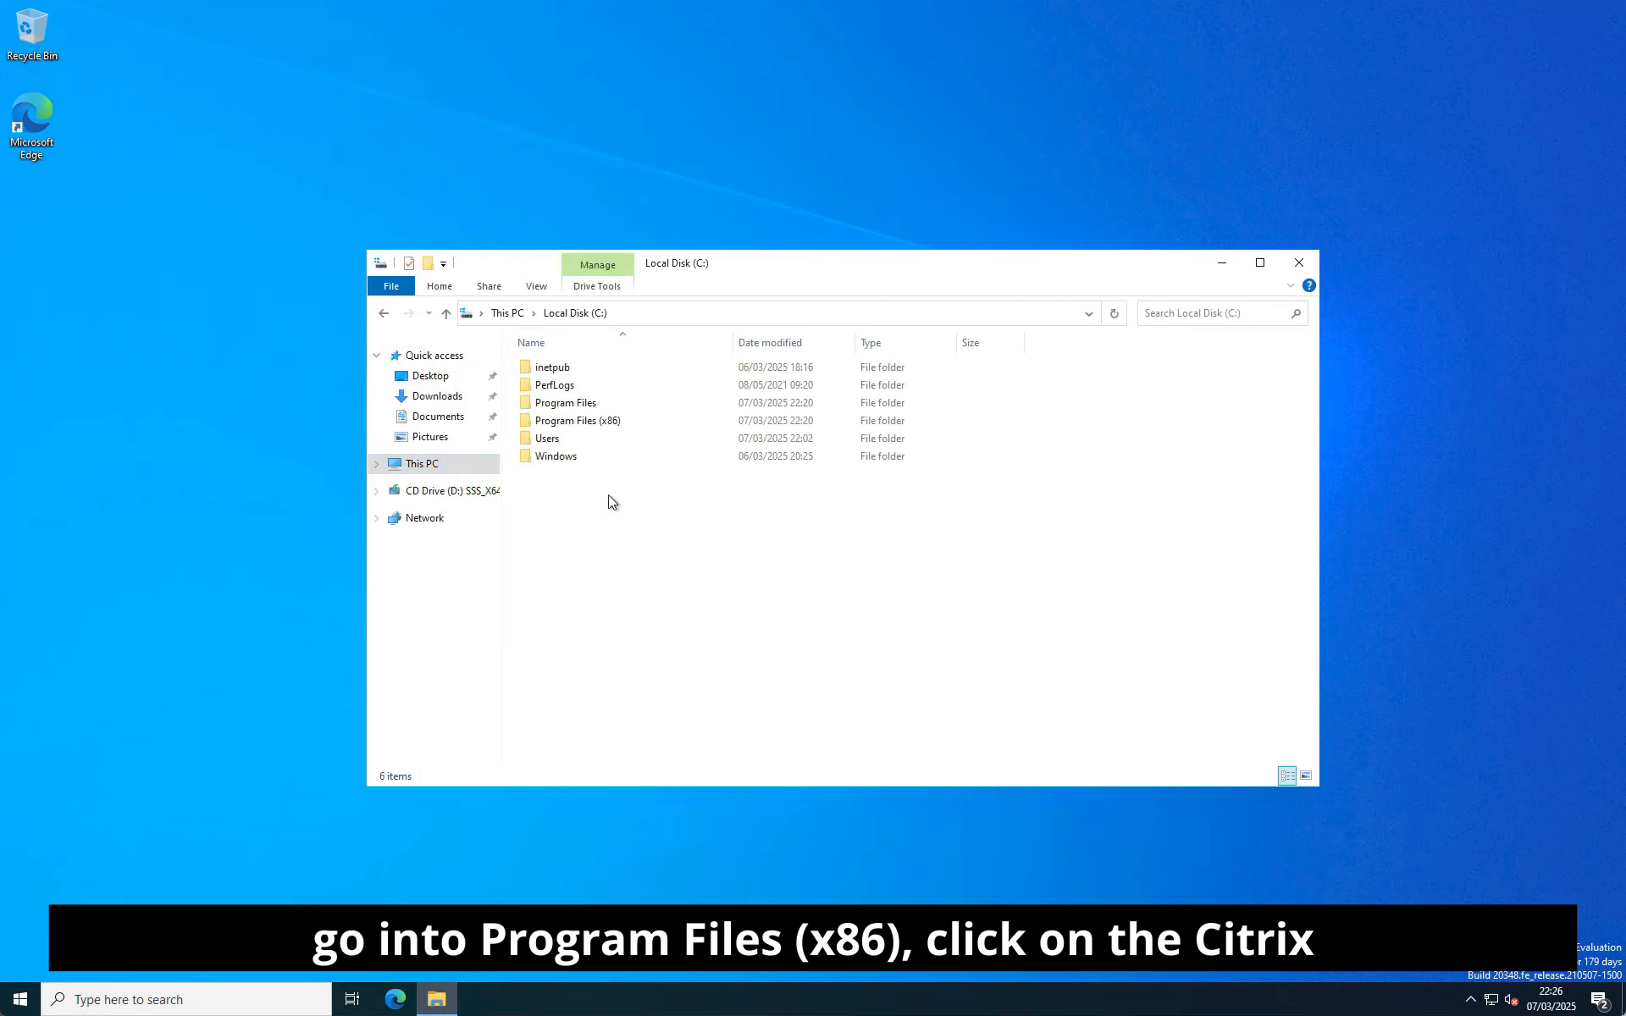
{"action": "double_click", "coordinate": [569, 421]}
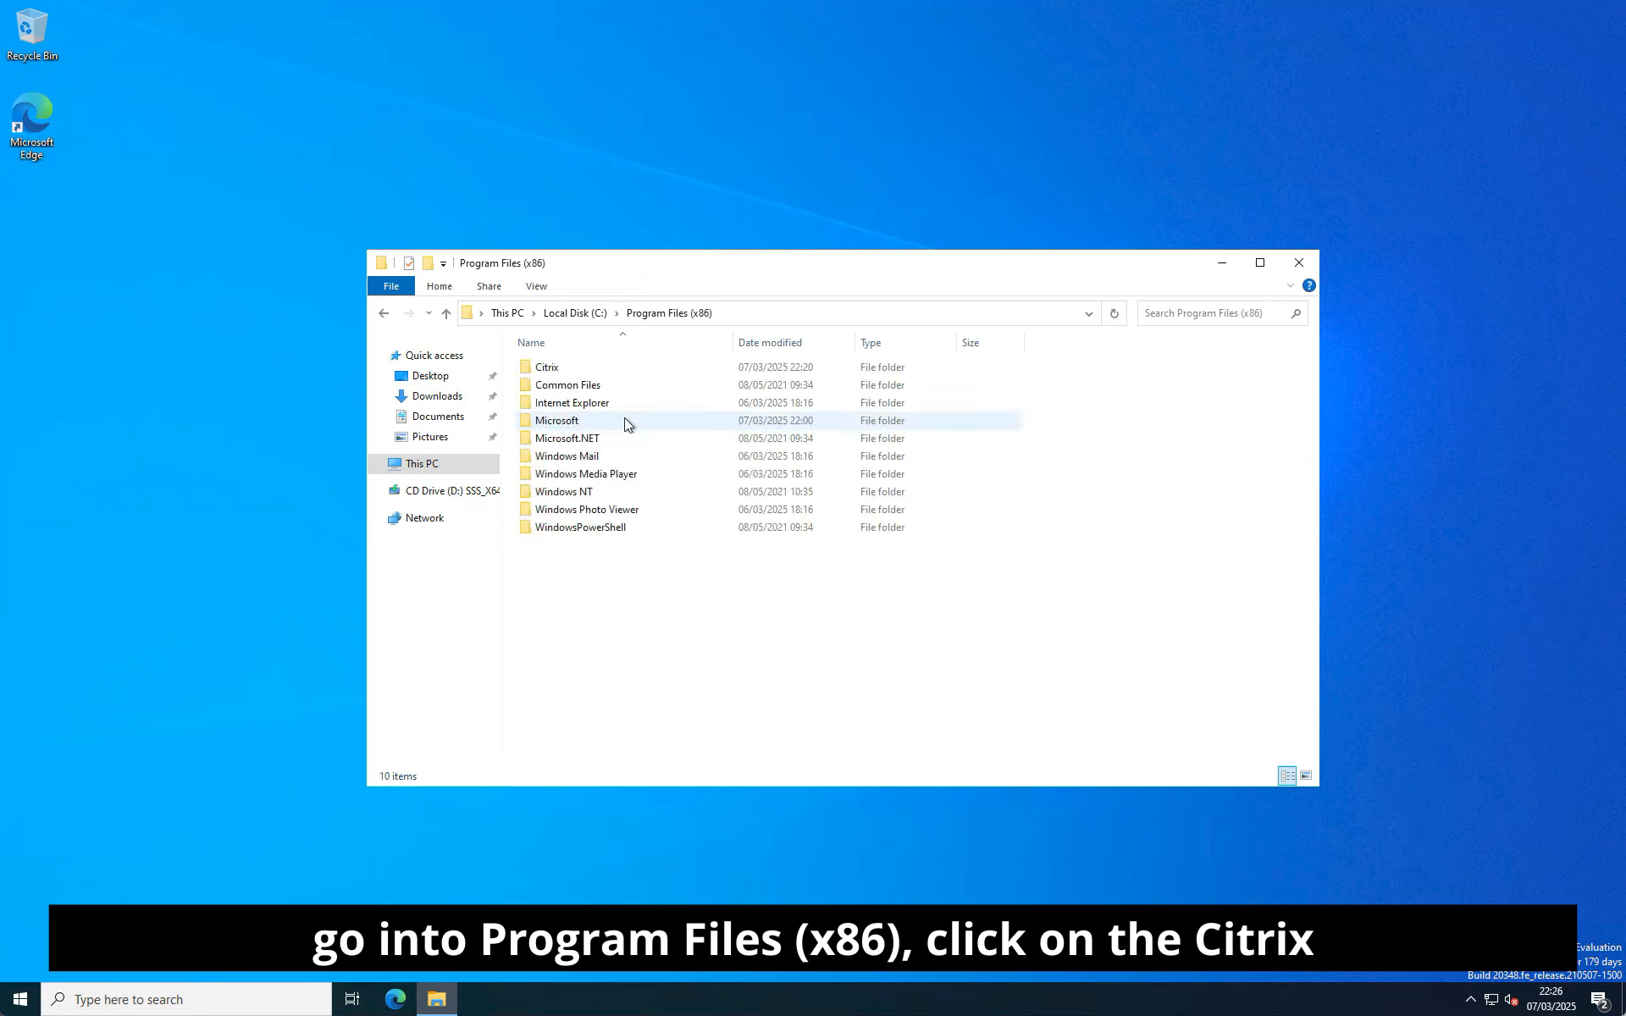
{"action": "double_click", "coordinate": [552, 366]}
{"action": "left_click", "coordinate": [572, 367]}
{"action": "double_click", "coordinate": [572, 366]}
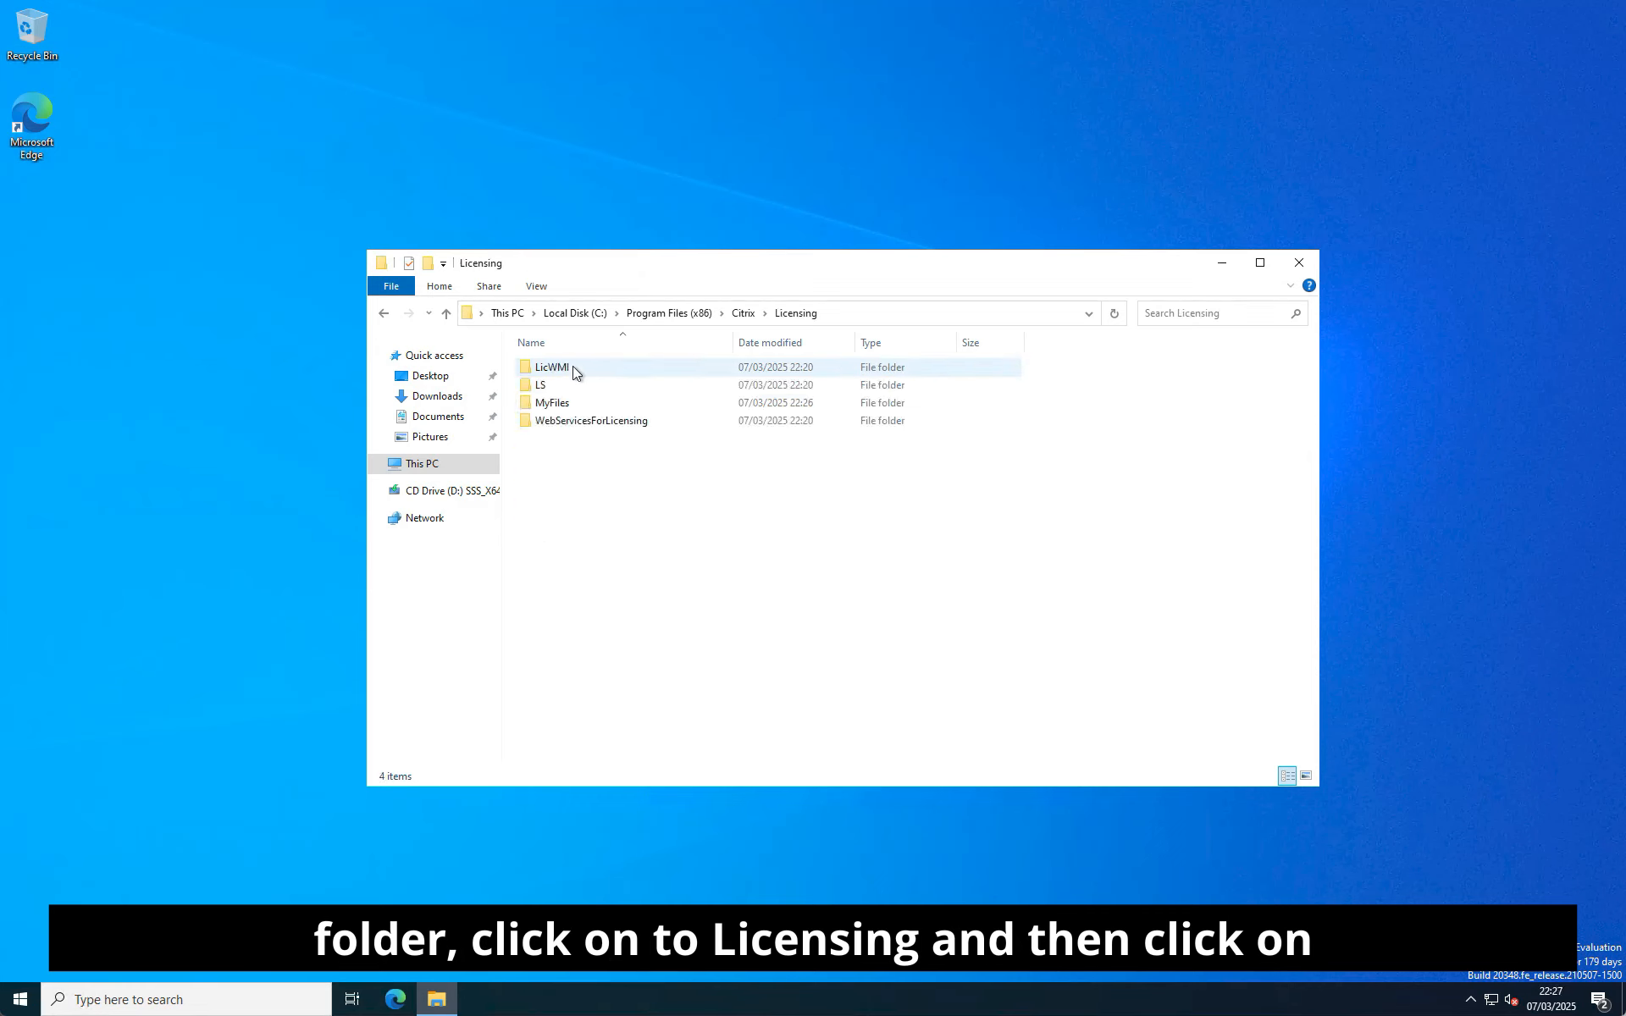
{"action": "double_click", "coordinate": [573, 399]}
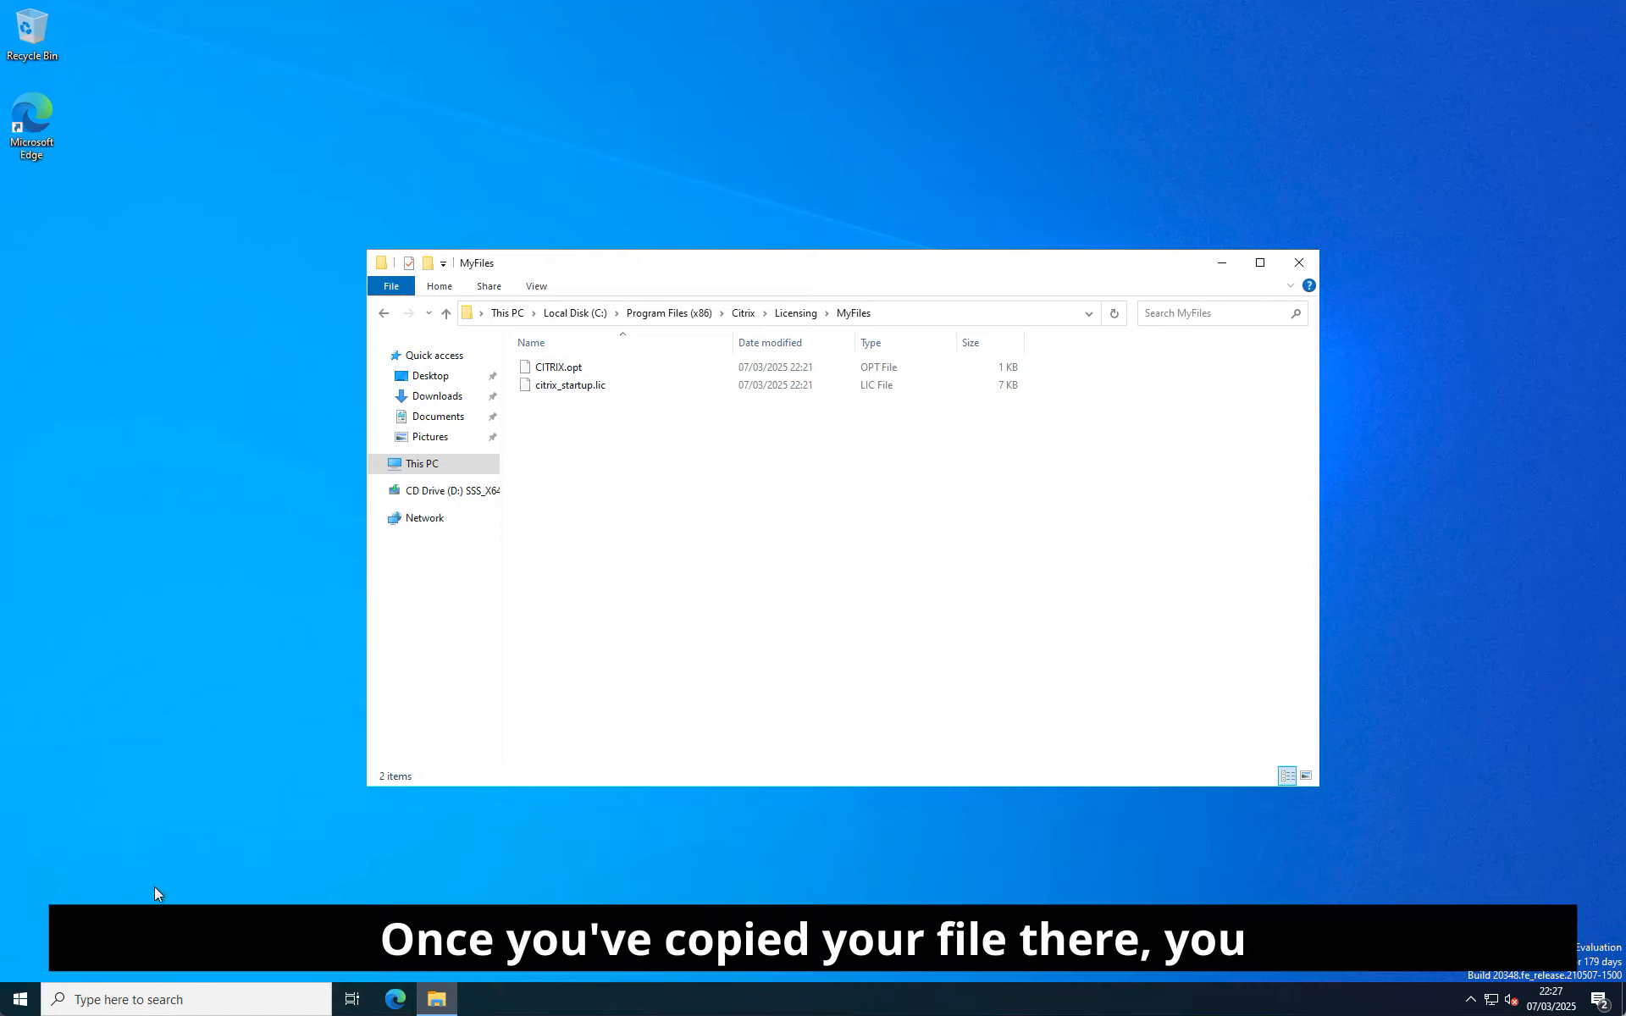
Open services.msc, restart the Citrix Licensing service, and close the Services console.
{"action": "left_click", "coordinate": [20, 1001]}
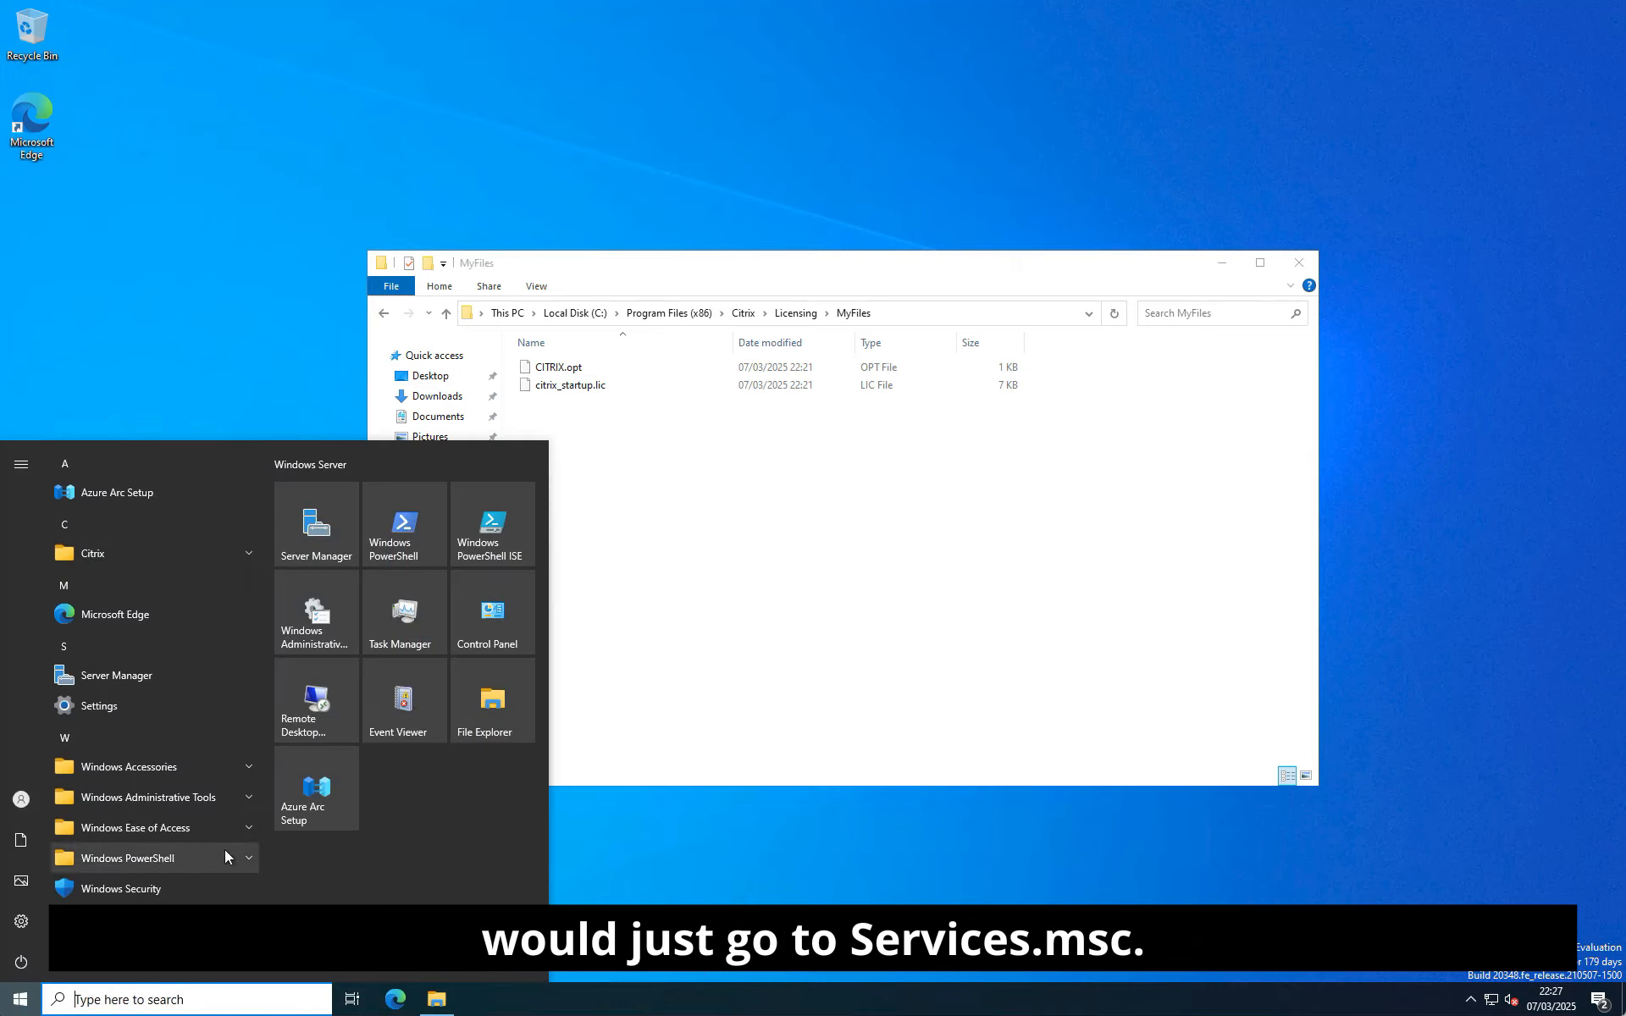
{"action": "type", "text": "services.msc"}
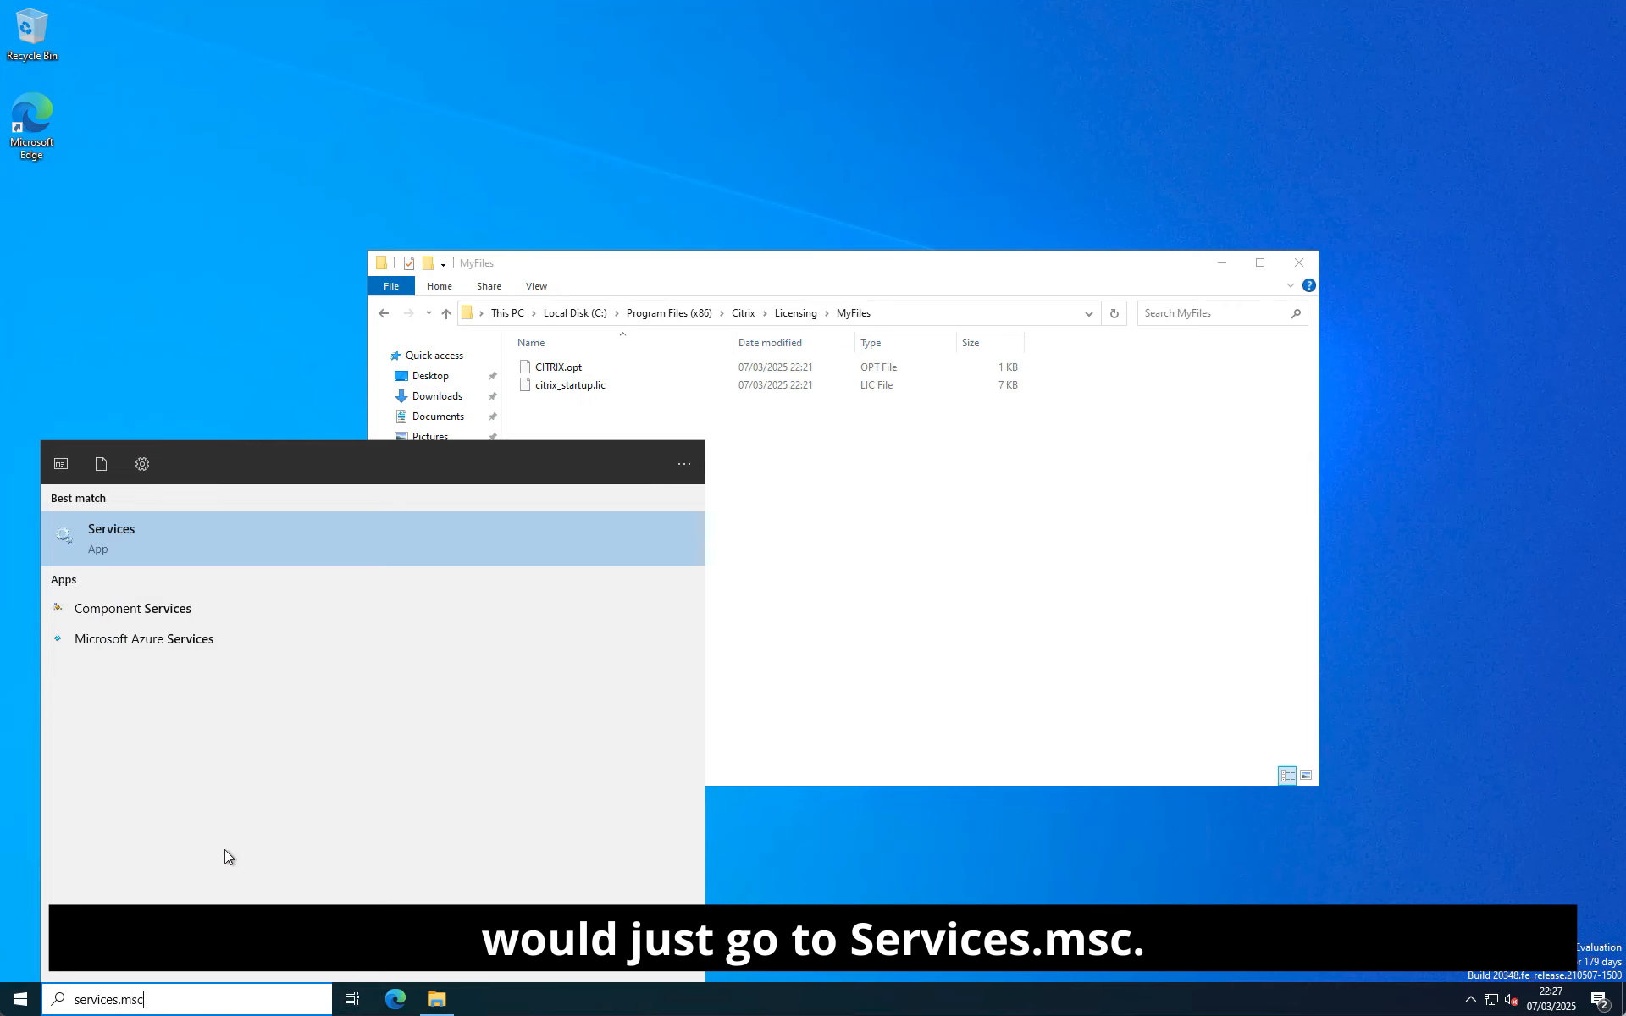
{"action": "key", "text": "Return"}
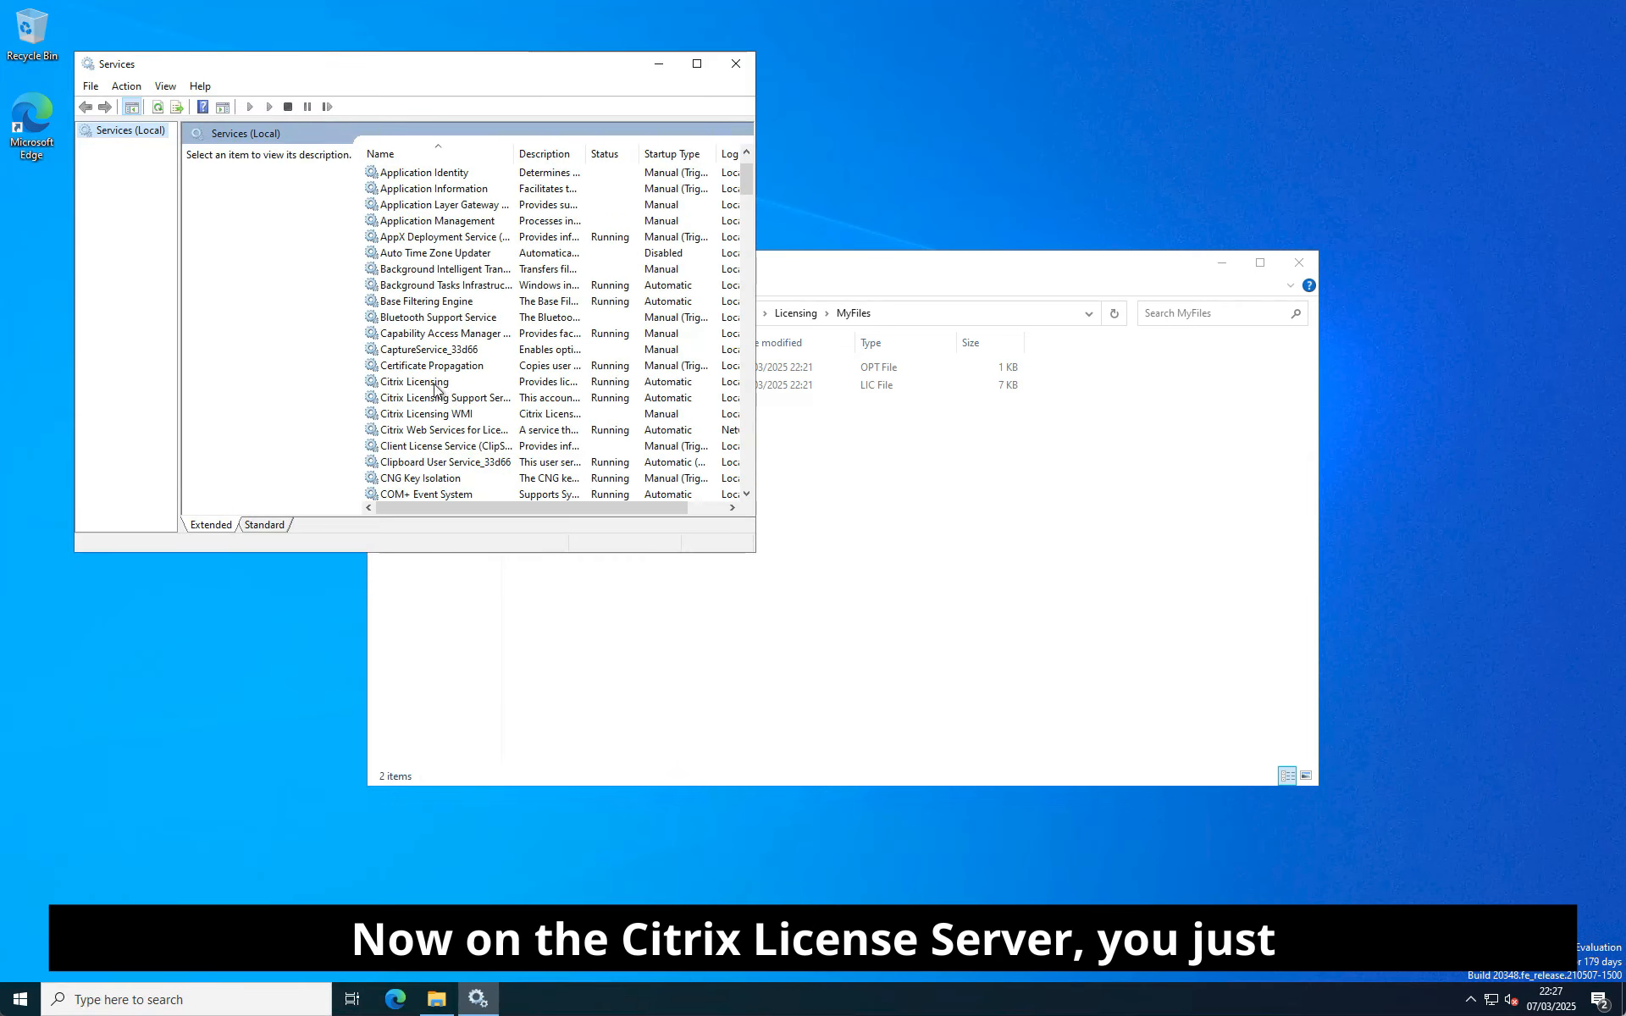
{"action": "left_click", "coordinate": [428, 386]}
{"action": "right_click", "coordinate": [419, 387]}
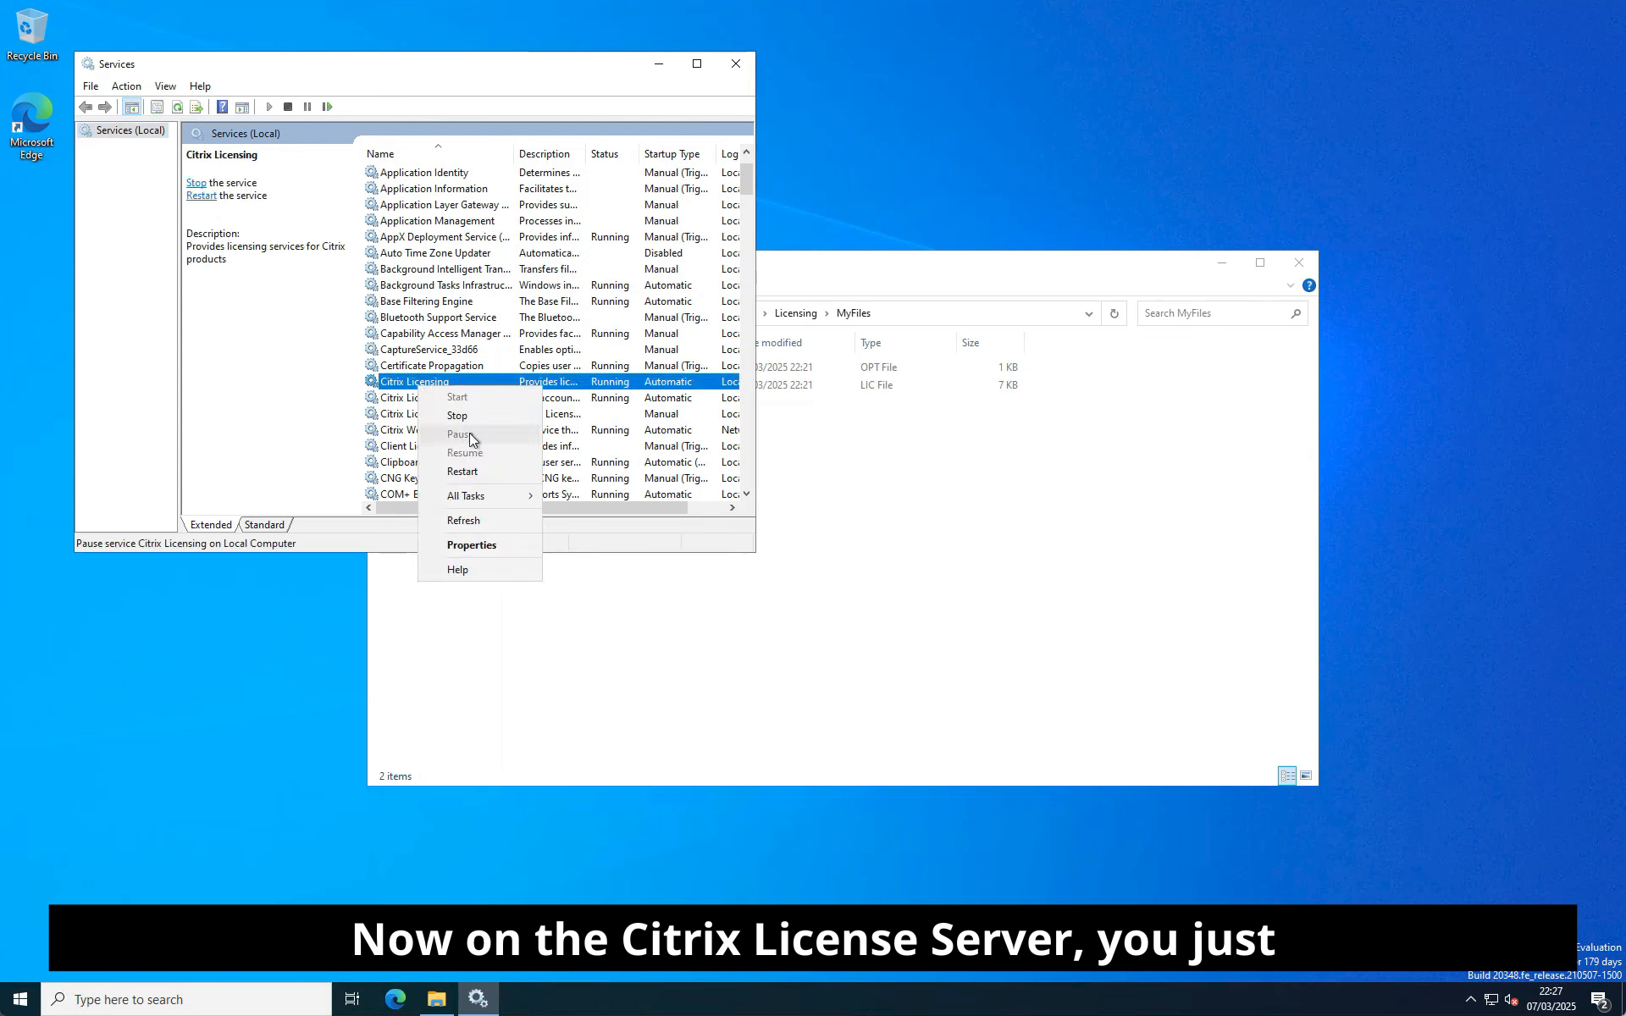
{"action": "left_click", "coordinate": [471, 474]}
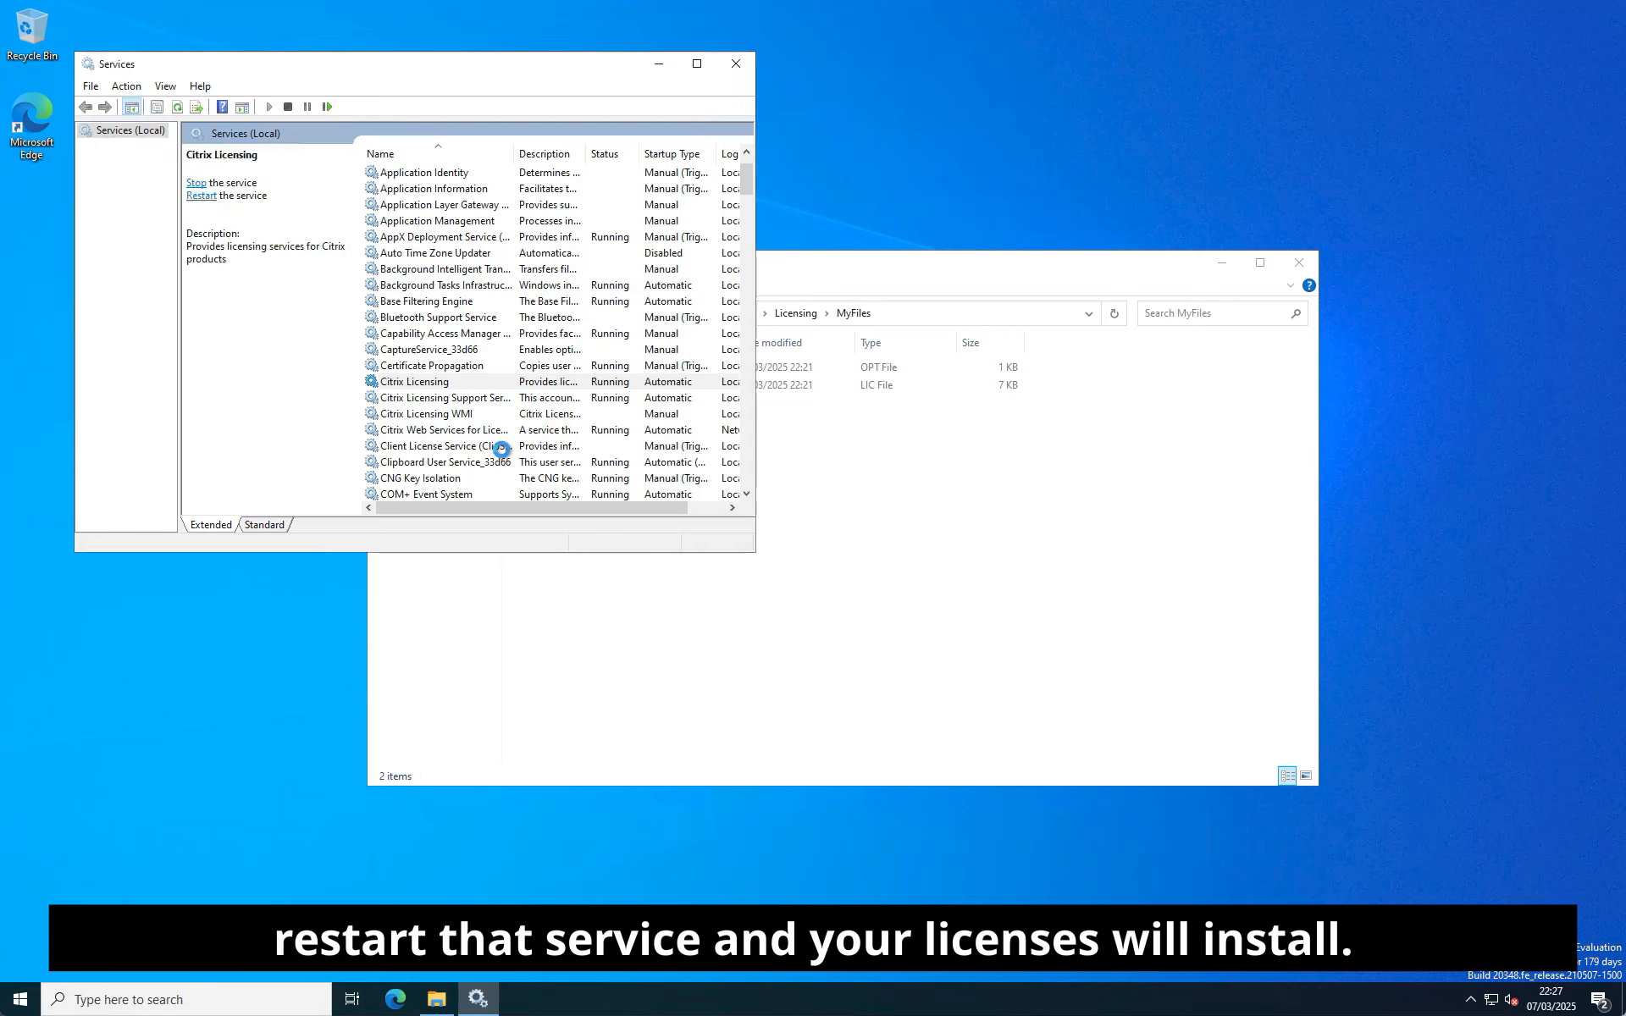
{"action": "left_click", "coordinate": [733, 65]}
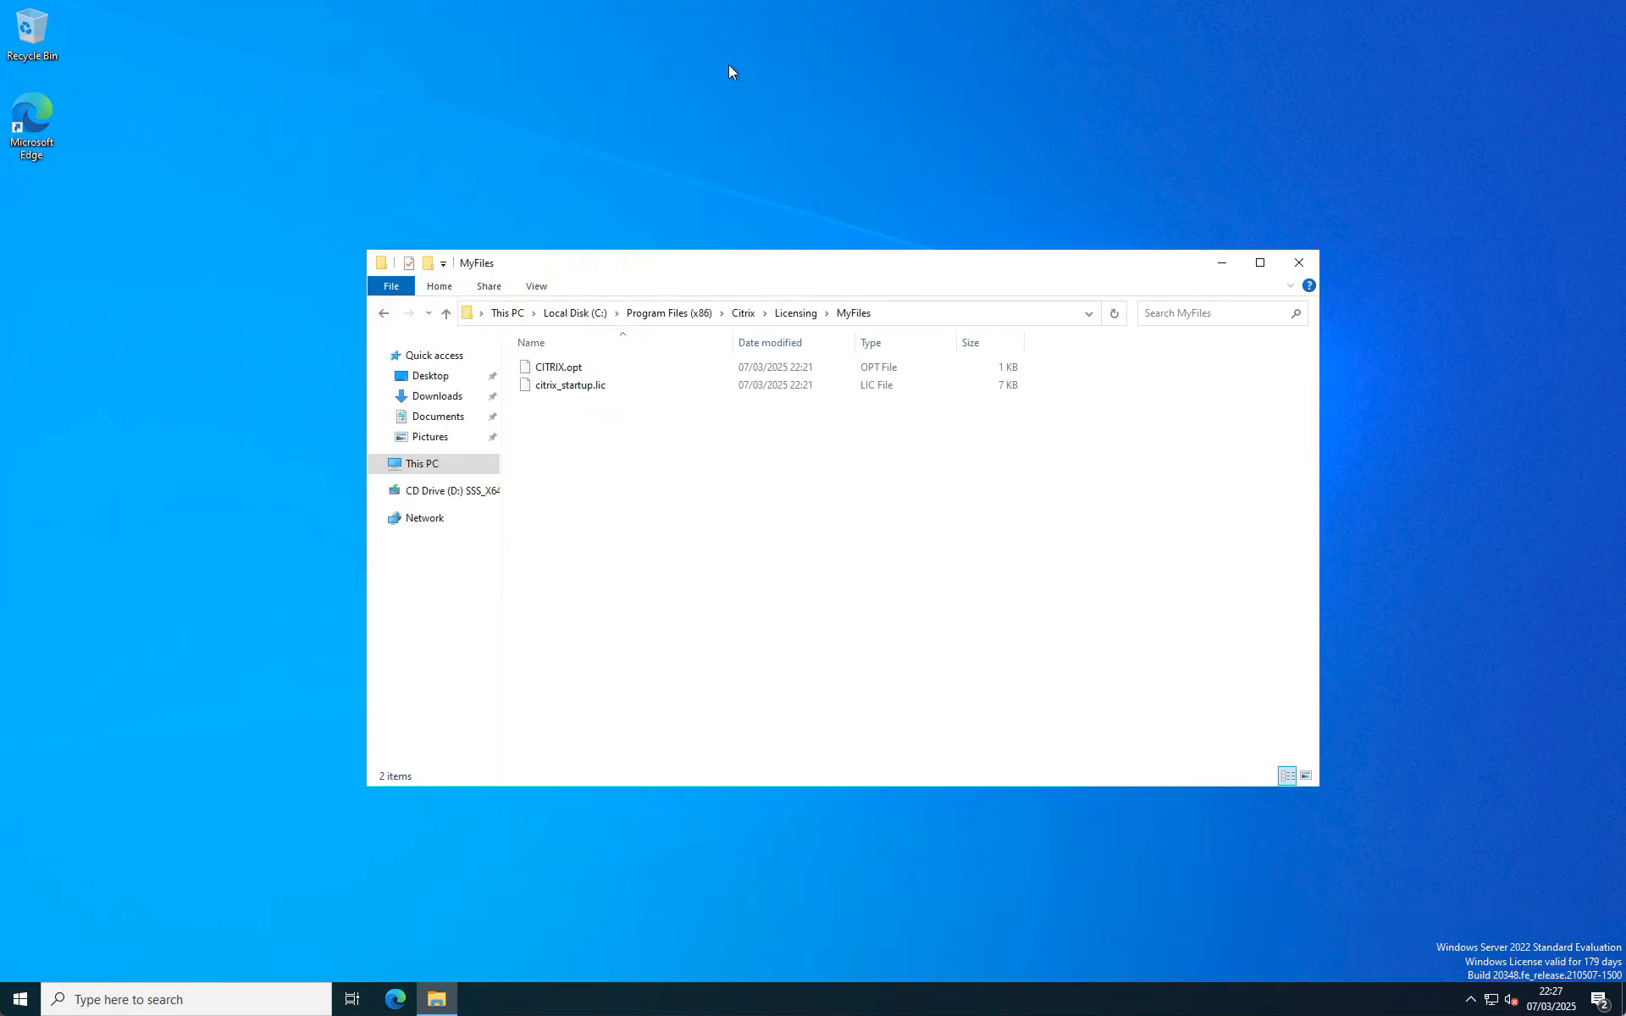